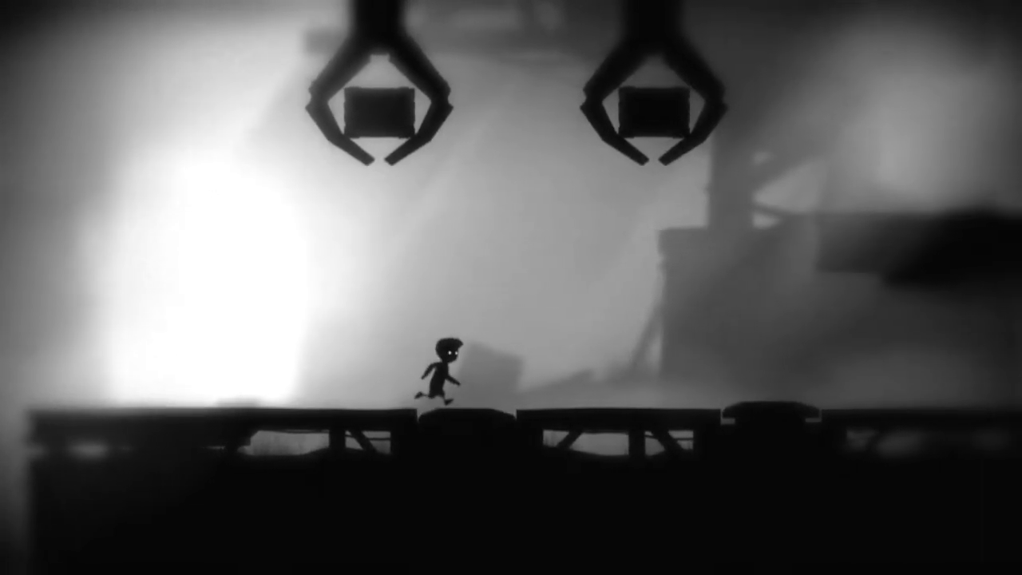
pyautogui.press('Right')
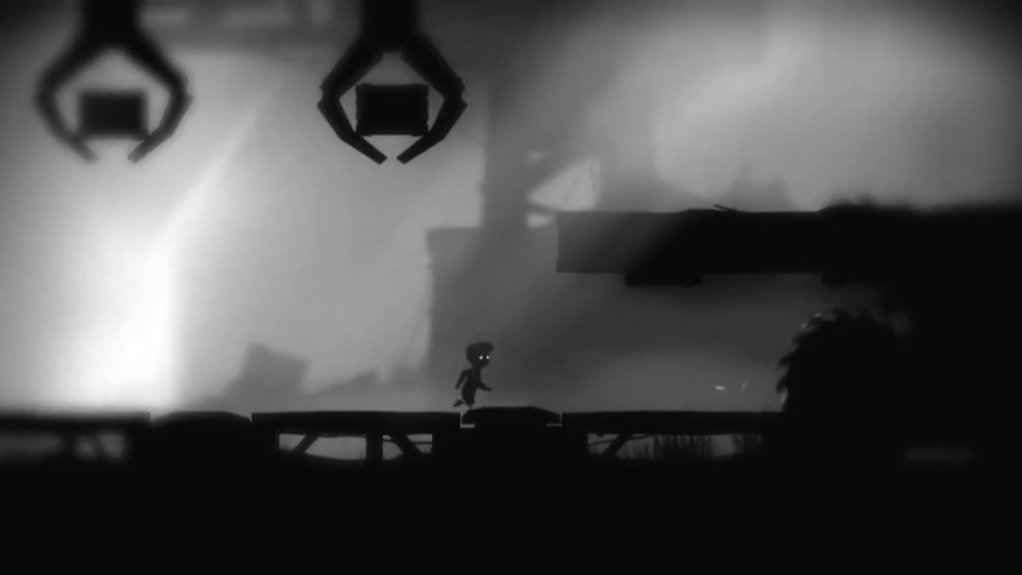
pyautogui.press('Right')
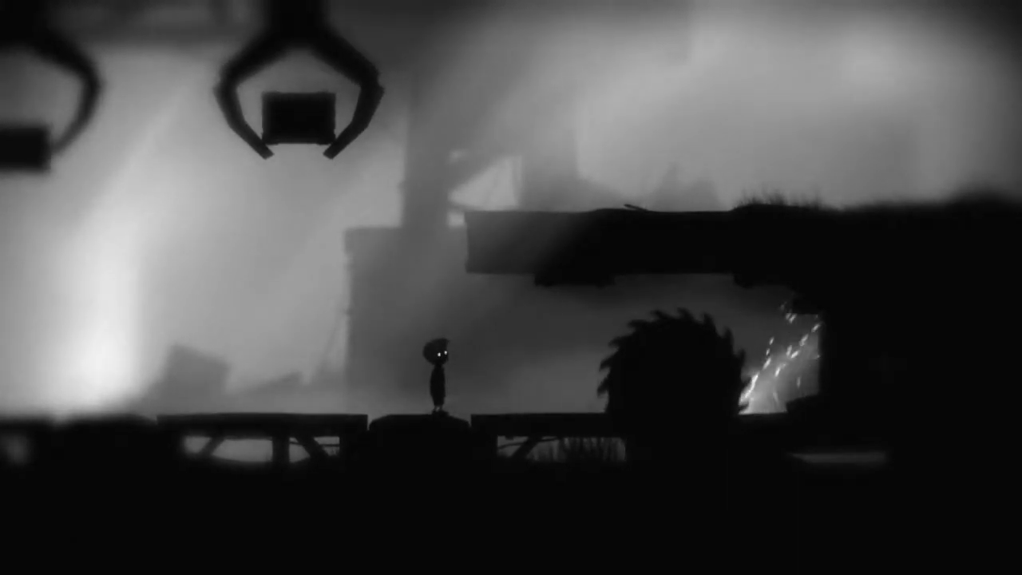
pyautogui.press('Left')
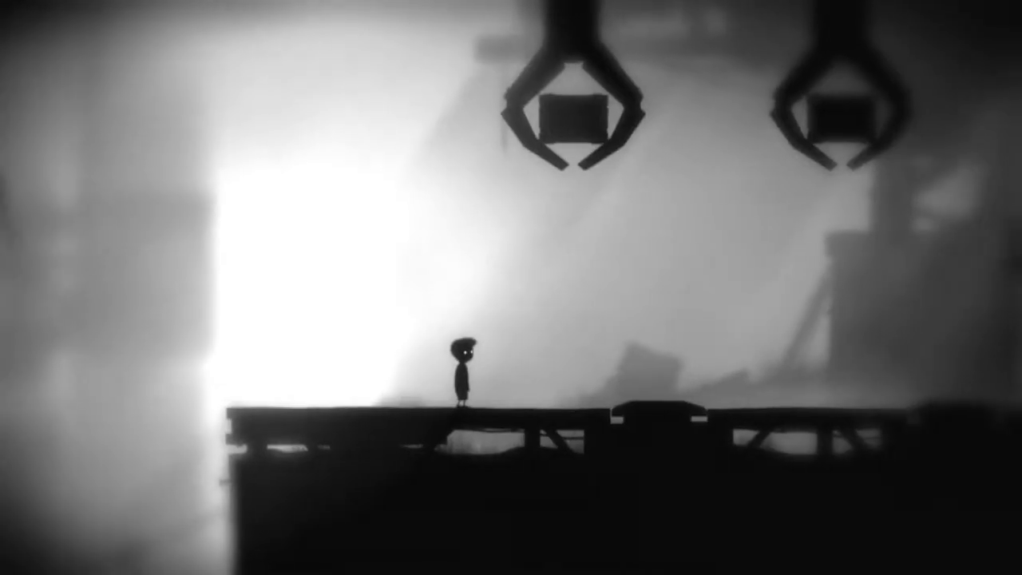
pyautogui.press('Right')
pyautogui.press('Right')
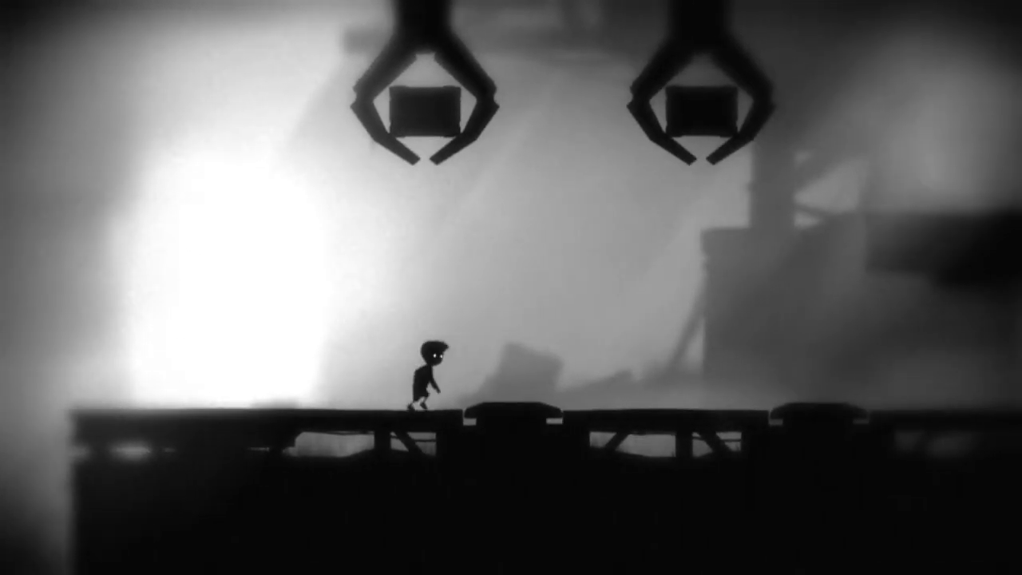
pyautogui.press('Up')
pyautogui.press('Right')
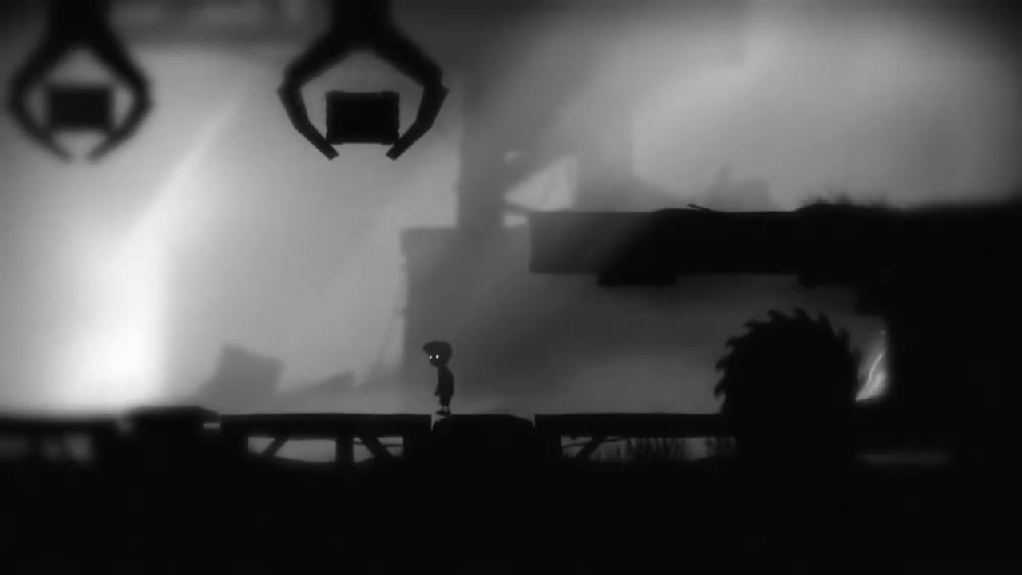
pyautogui.press('Right')
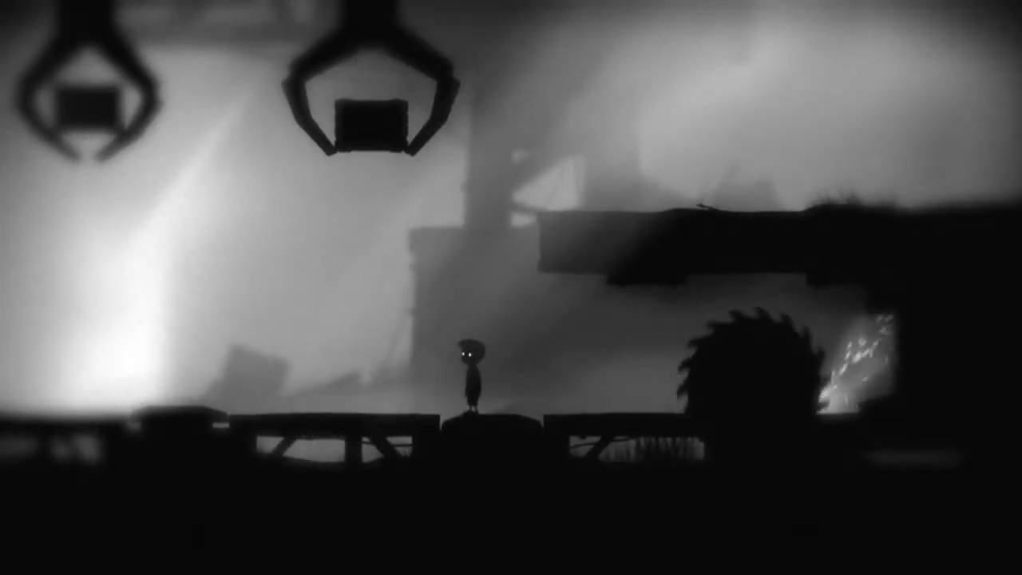
pyautogui.press('ctrl')
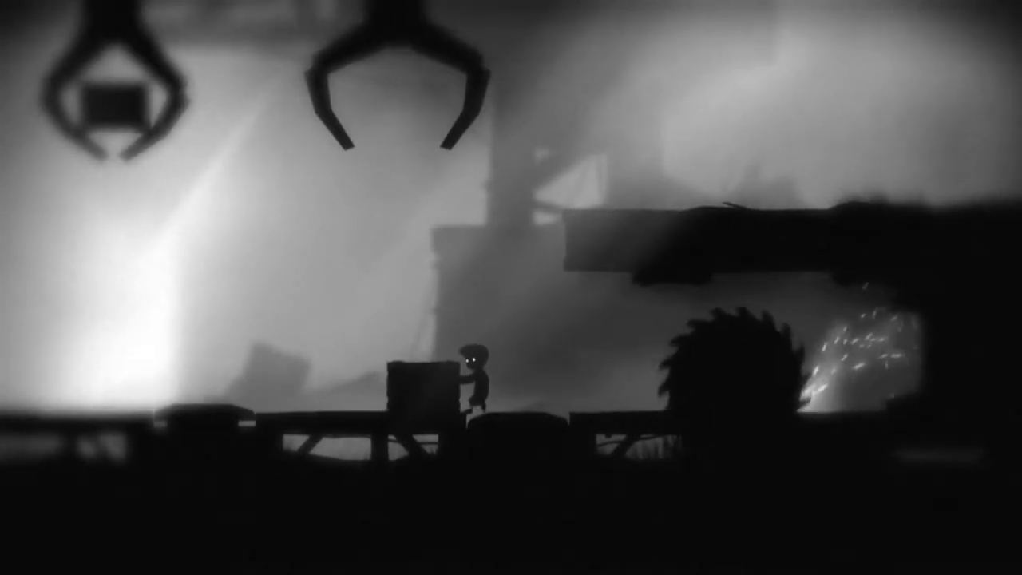
pyautogui.press('Up')
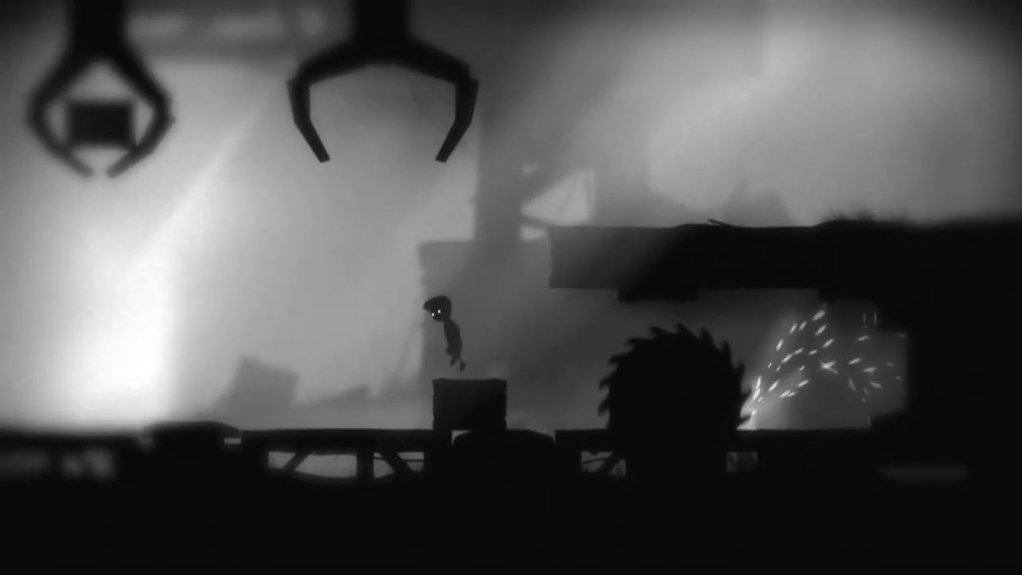
pyautogui.press('Right')
pyautogui.press('Up')
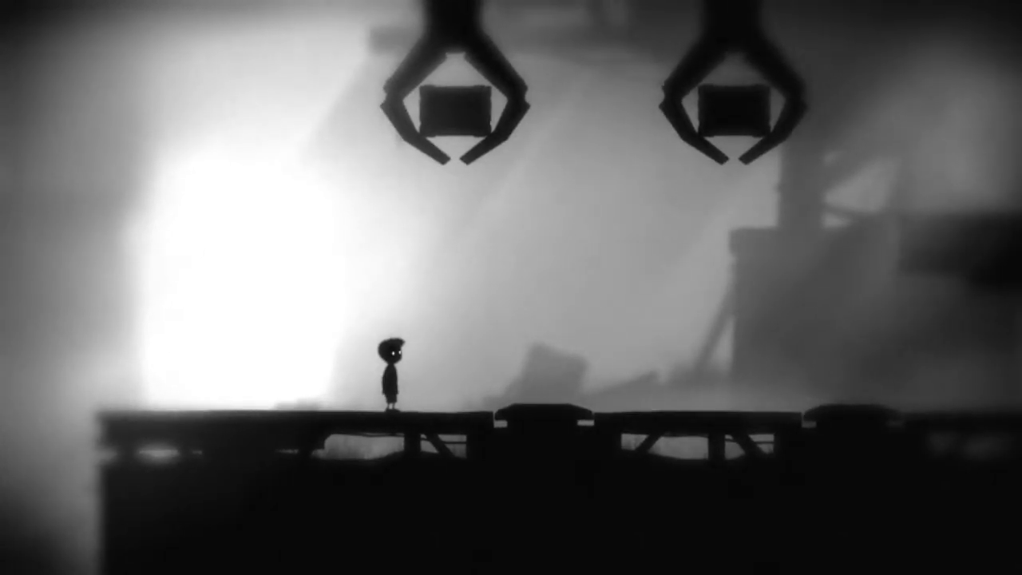
pyautogui.press('Right')
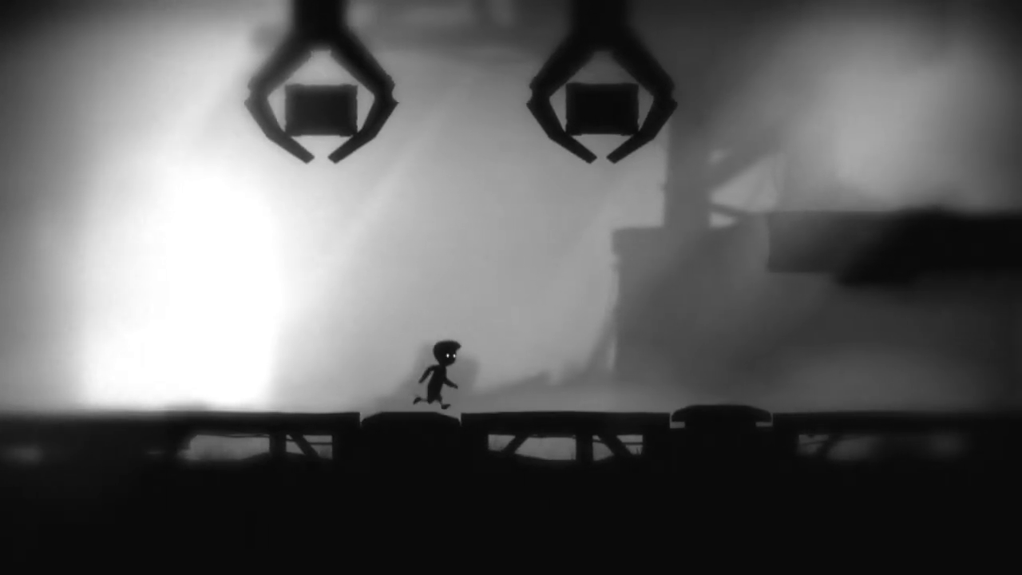
pyautogui.press('Right')
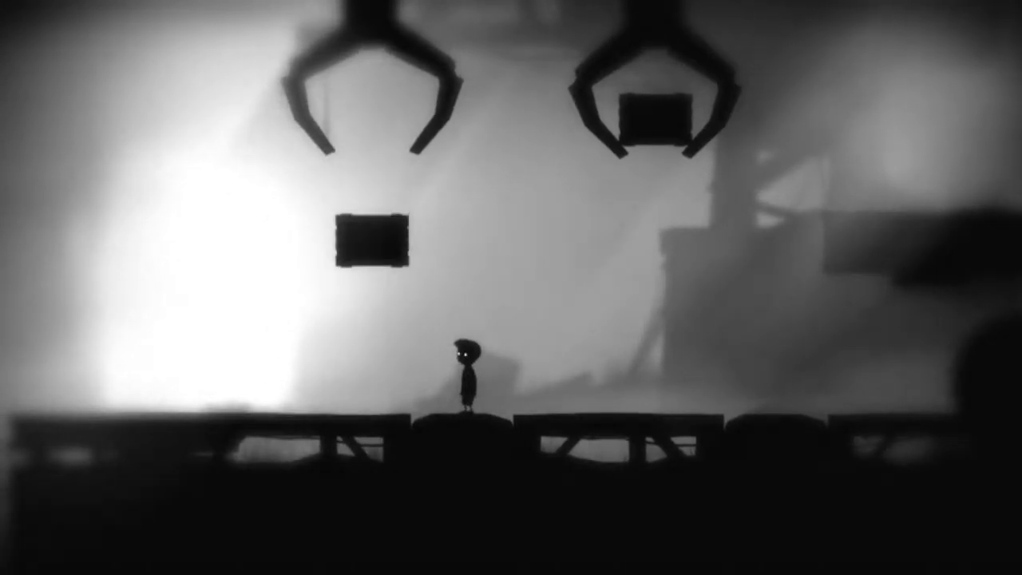
pyautogui.press('Left')
pyautogui.press('Up')
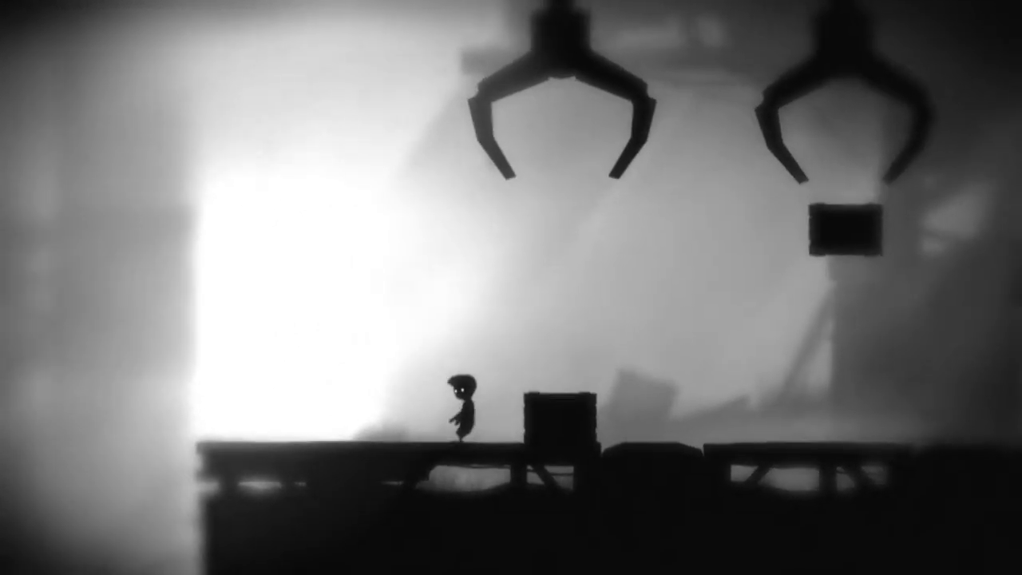
pyautogui.press('Right')
pyautogui.press('ctrl')
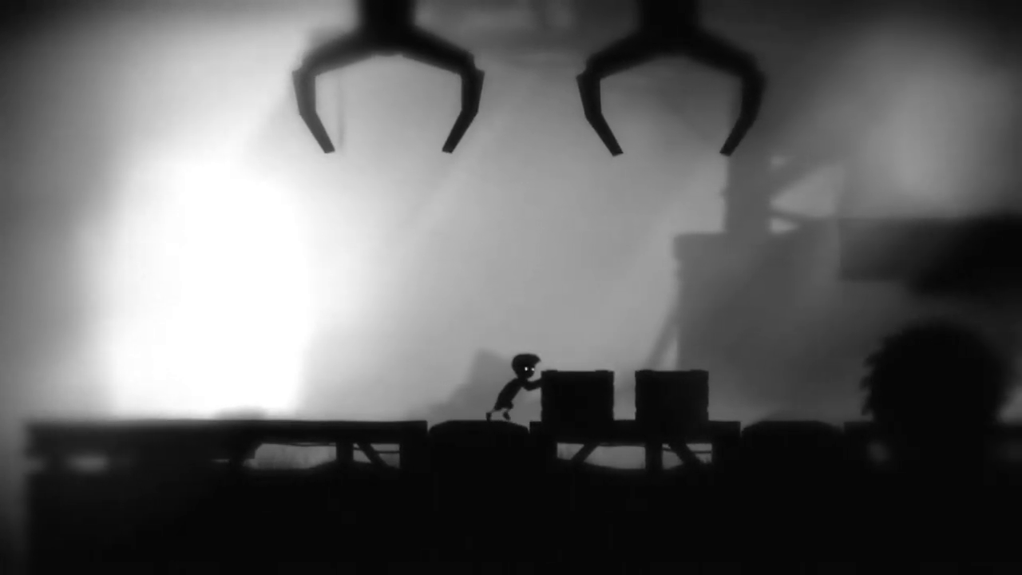
pyautogui.press('Right')
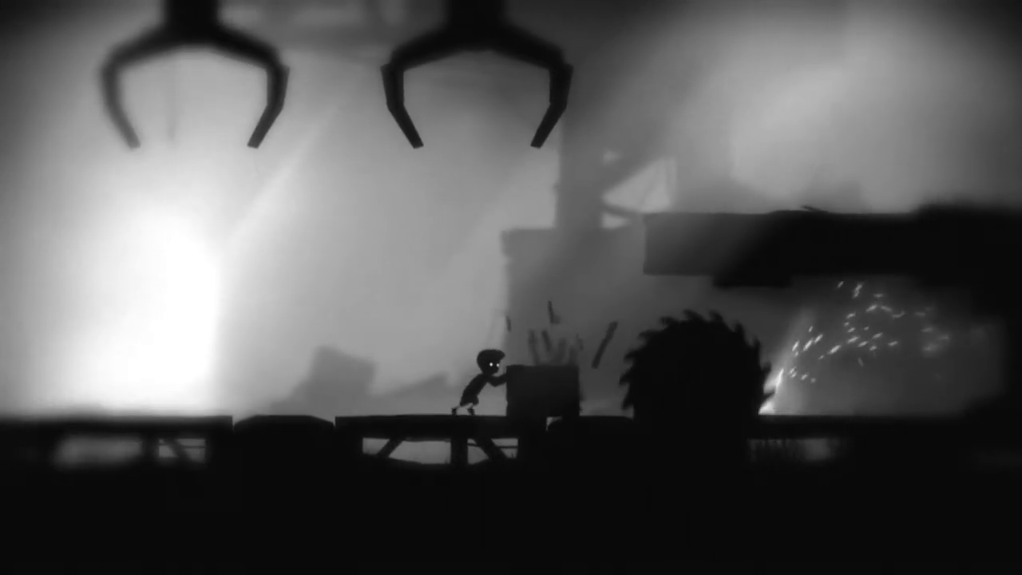
pyautogui.press('Left')
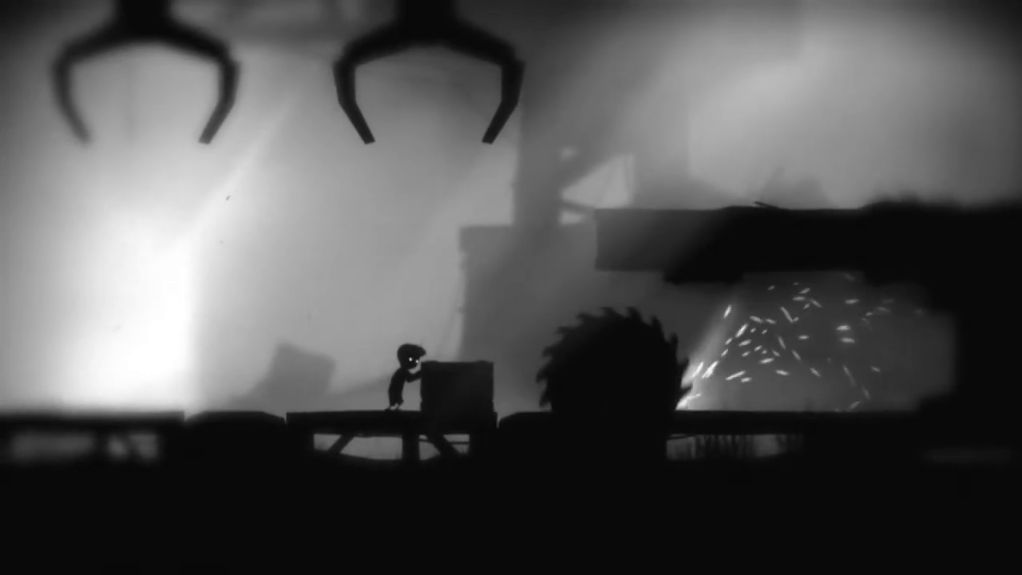
pyautogui.press('Left')
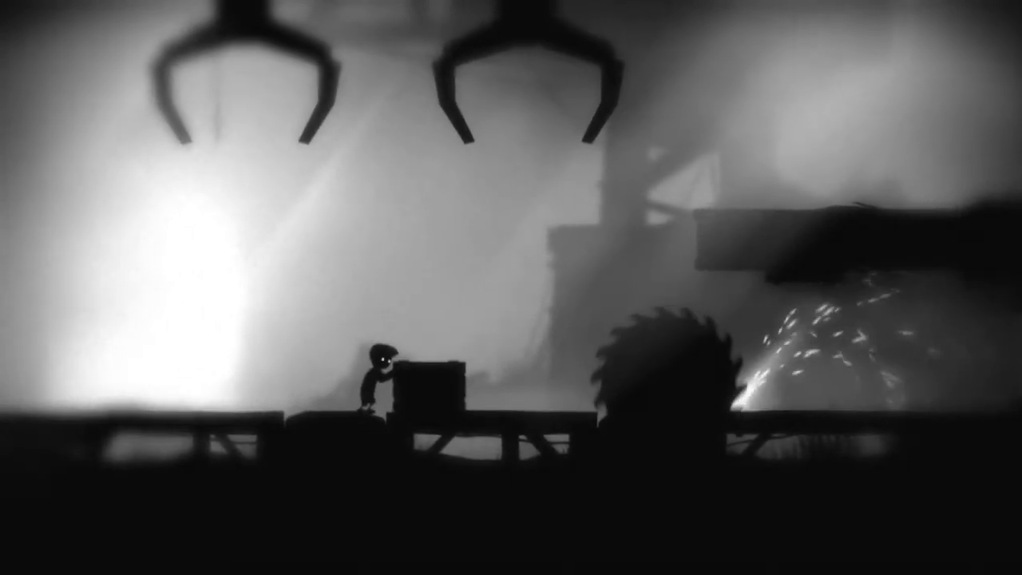
pyautogui.press('Left')
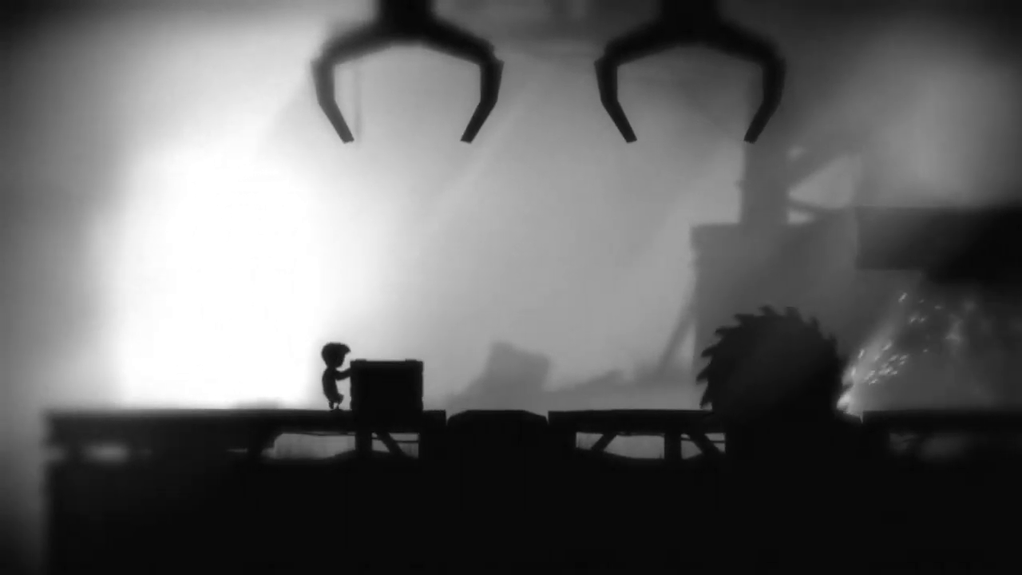
pyautogui.press('Left')
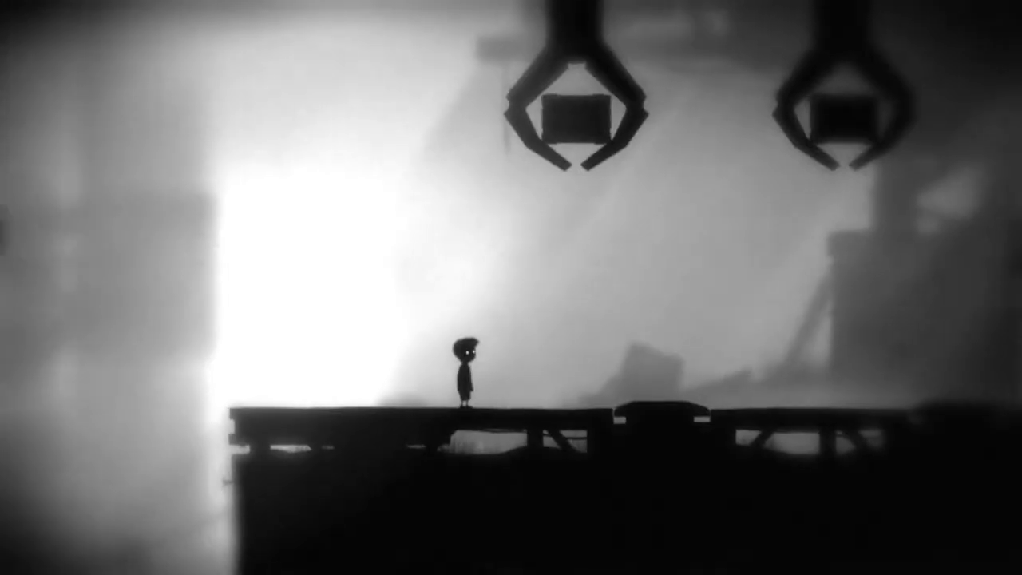
pyautogui.press('Right')
pyautogui.press('Right')
pyautogui.press('Up')
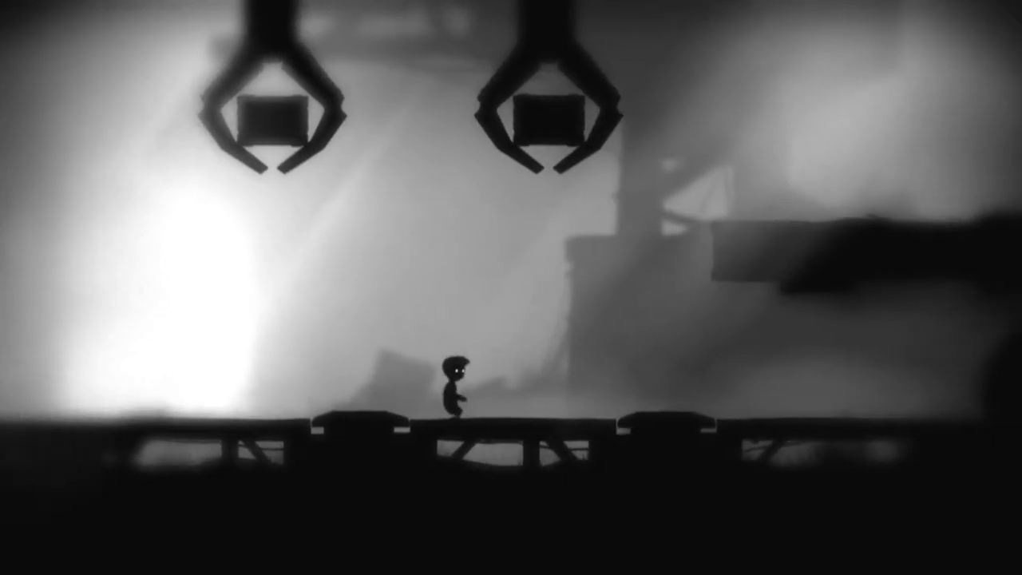
pyautogui.press('Right')
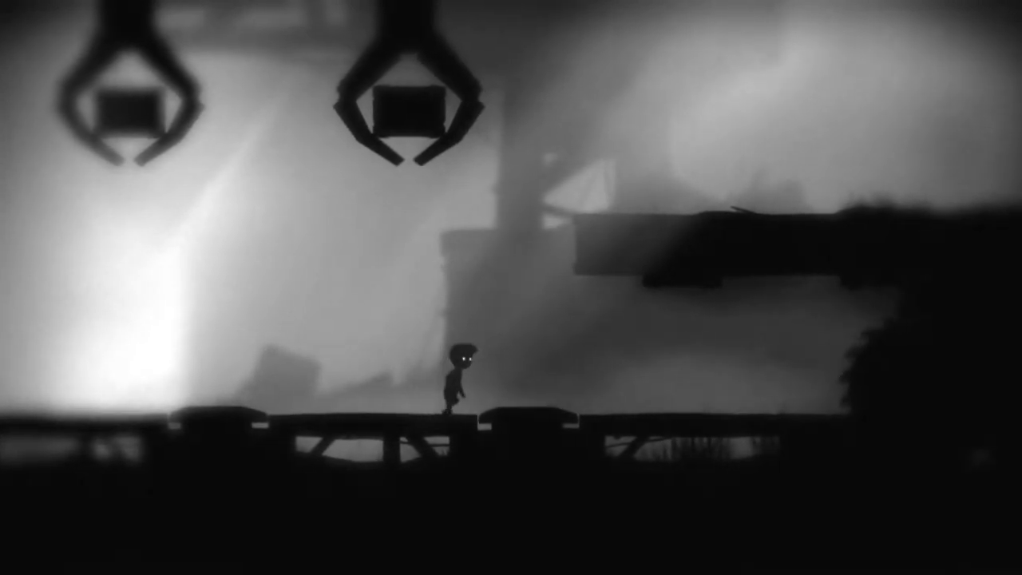
pyautogui.press('Up')
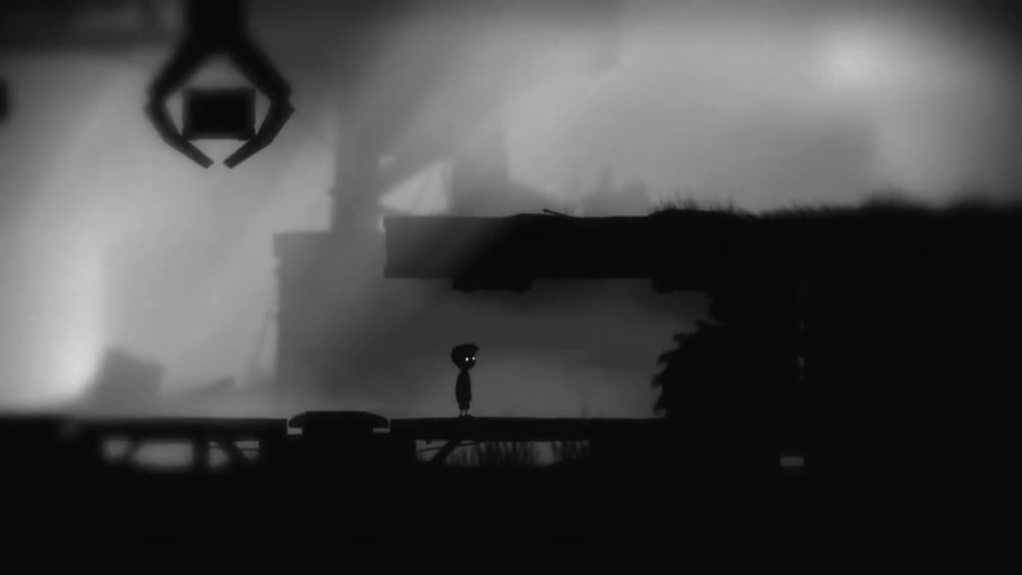
pyautogui.press('Up')
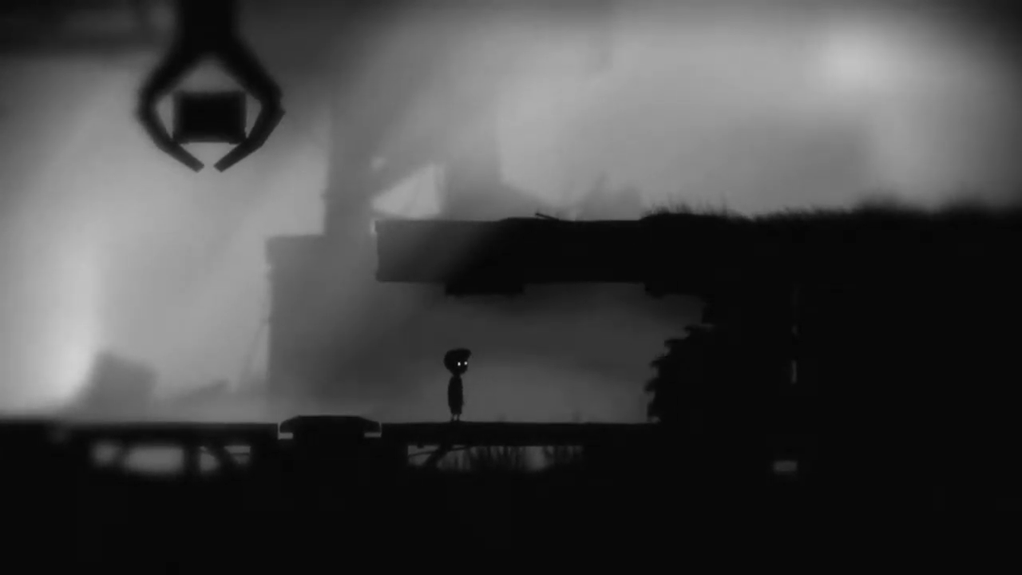
pyautogui.press('Left')
pyautogui.press('Left')
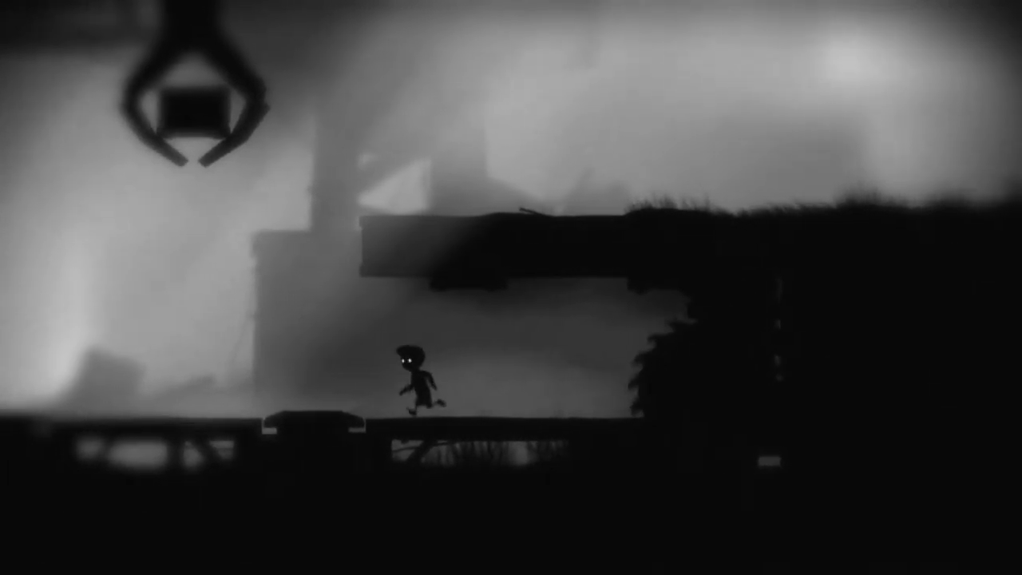
pyautogui.press('Left')
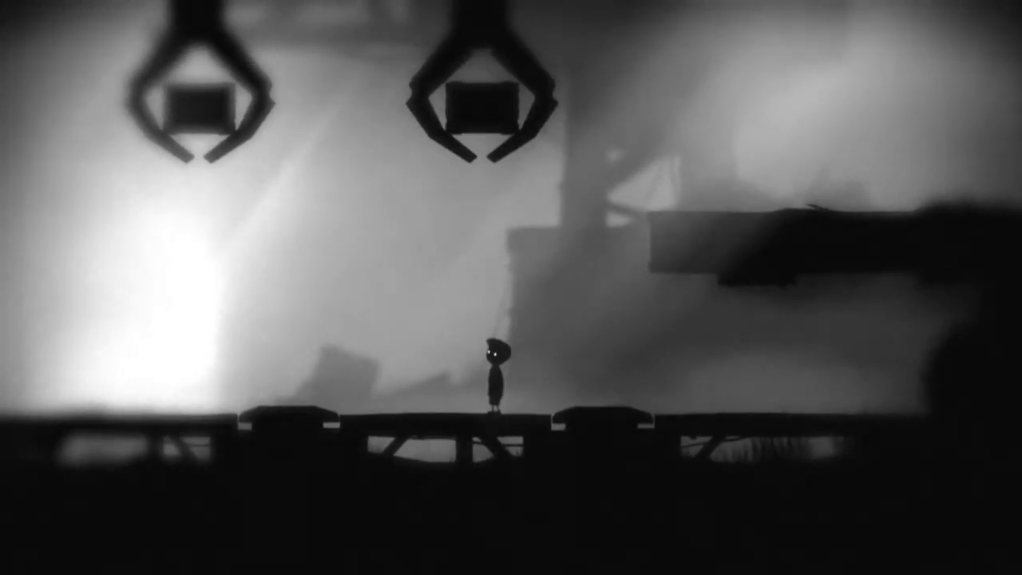
pyautogui.press('Left')
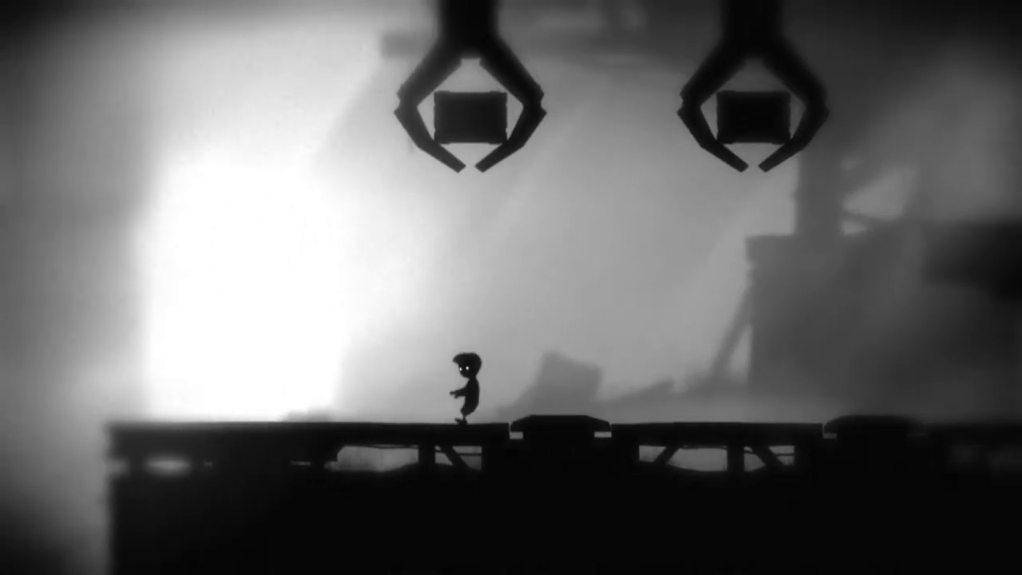
pyautogui.press('Left')
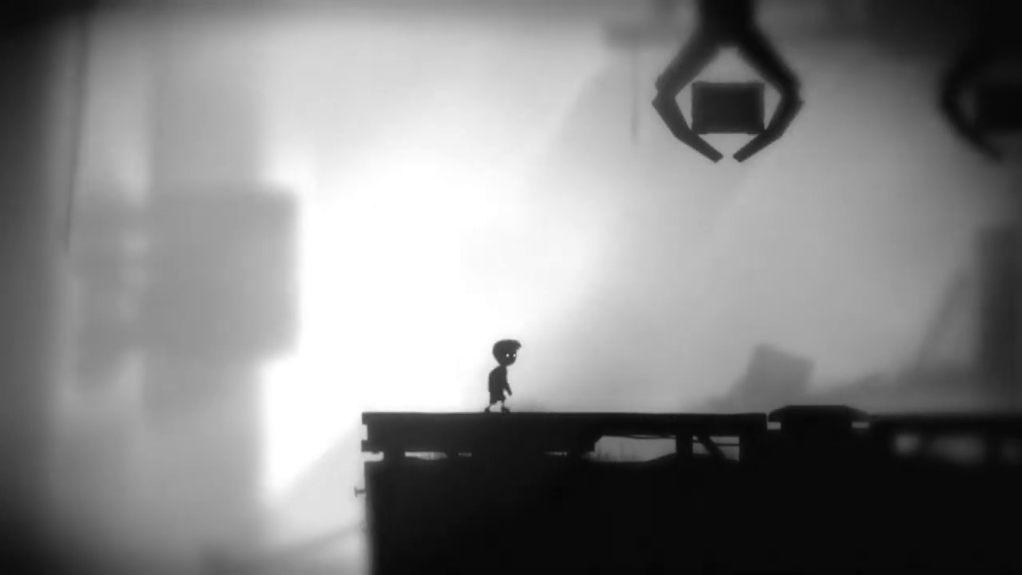
pyautogui.press('Right')
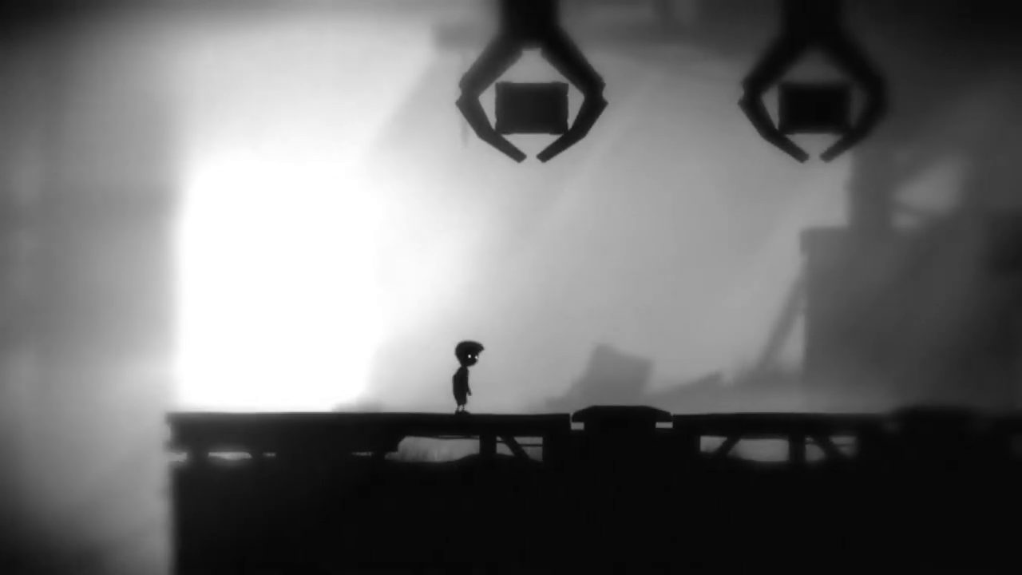
pyautogui.press('Up')
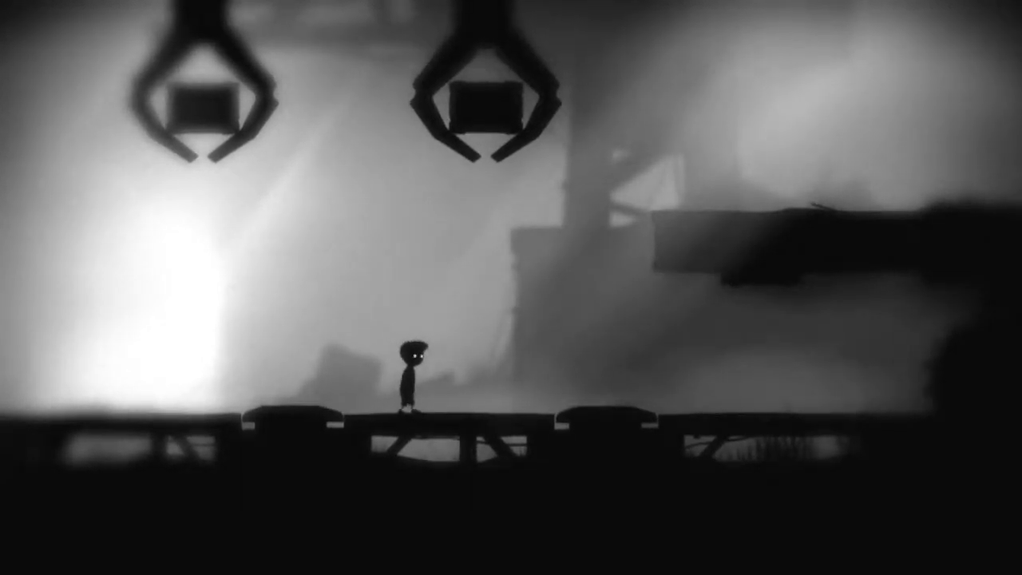
pyautogui.press('Right')
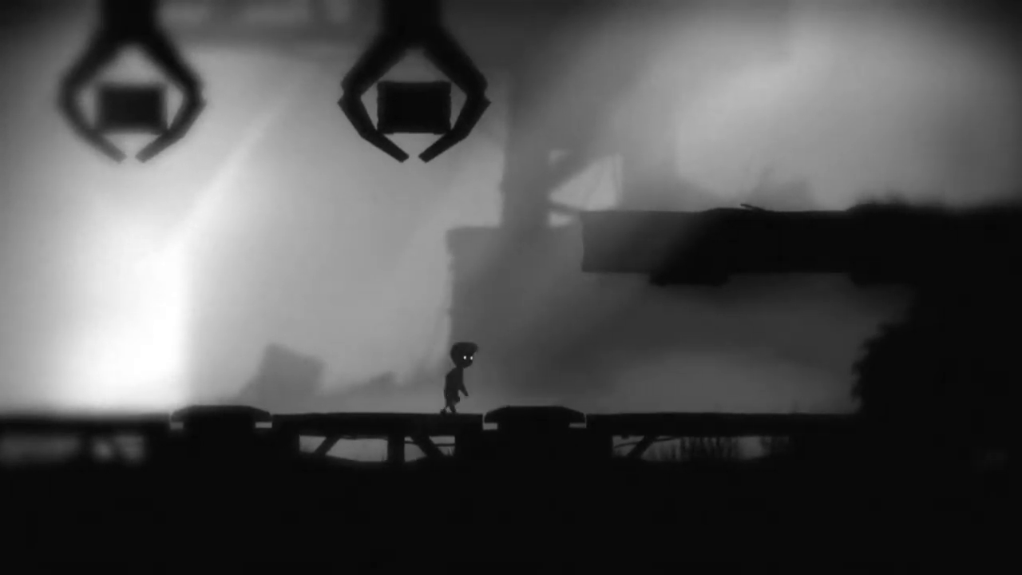
pyautogui.press('Left')
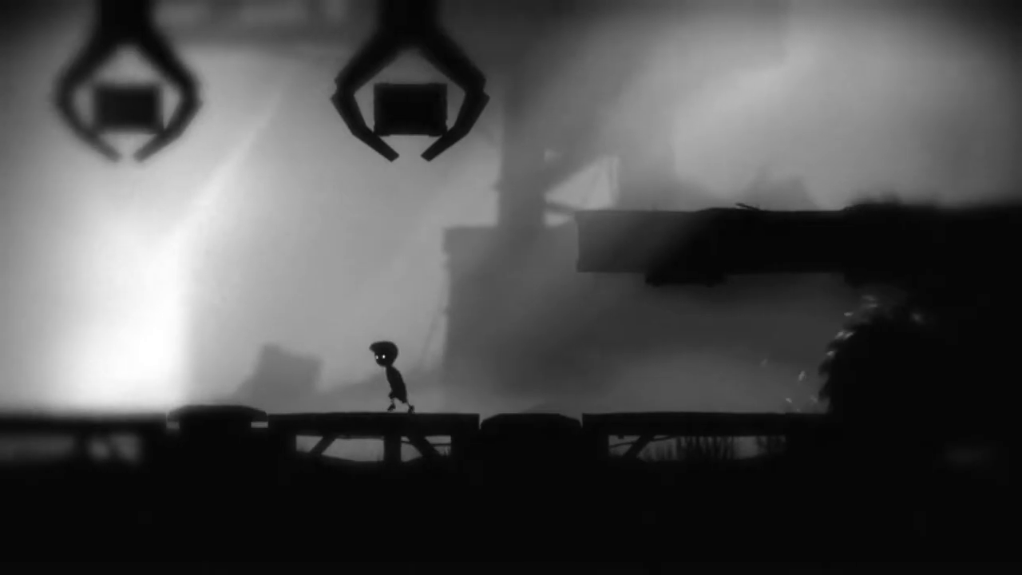
pyautogui.press('Right')
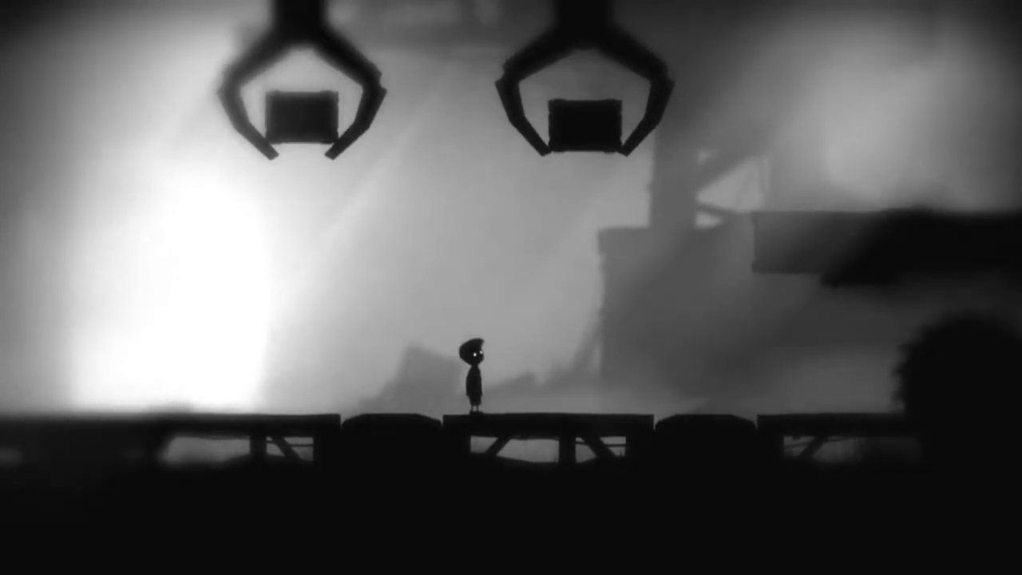
pyautogui.press('Right')
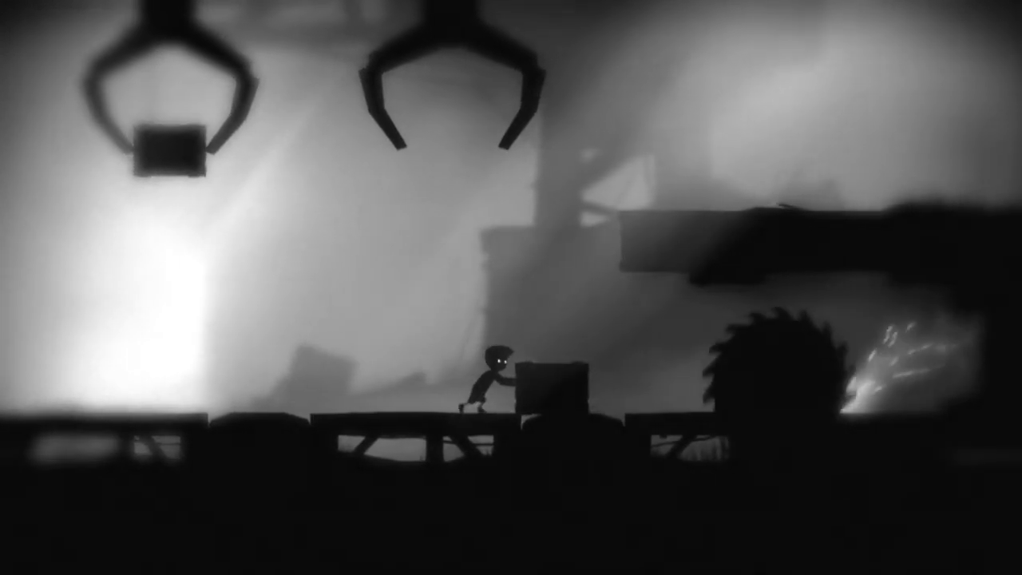
pyautogui.press('Left')
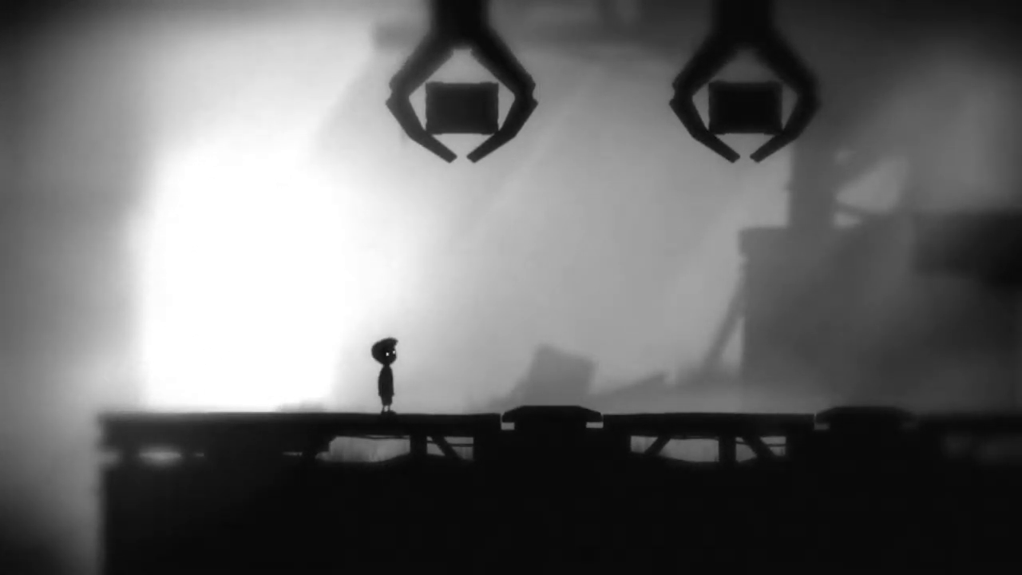
pyautogui.press('Right')
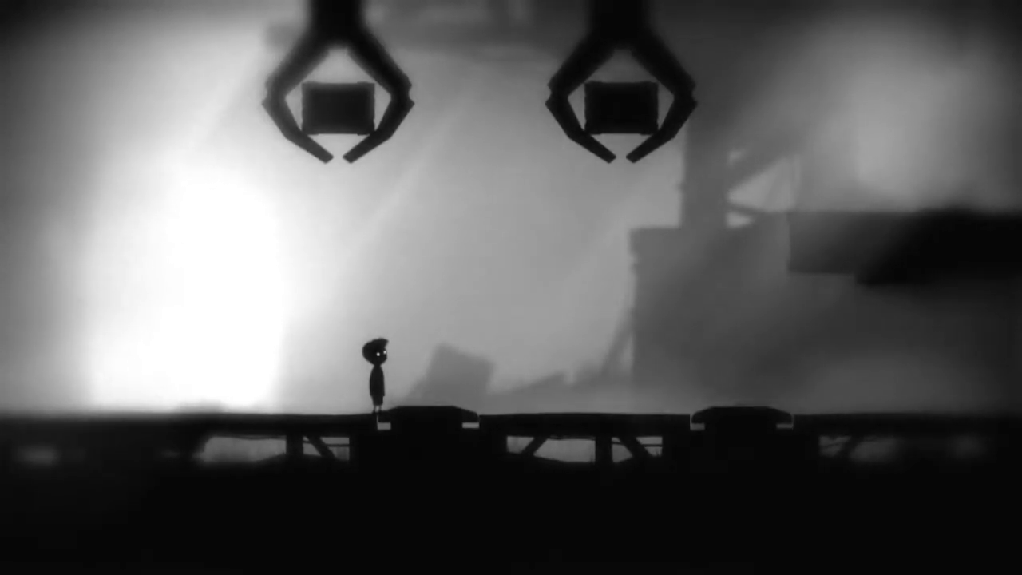
pyautogui.press('Left')
pyautogui.press('Right')
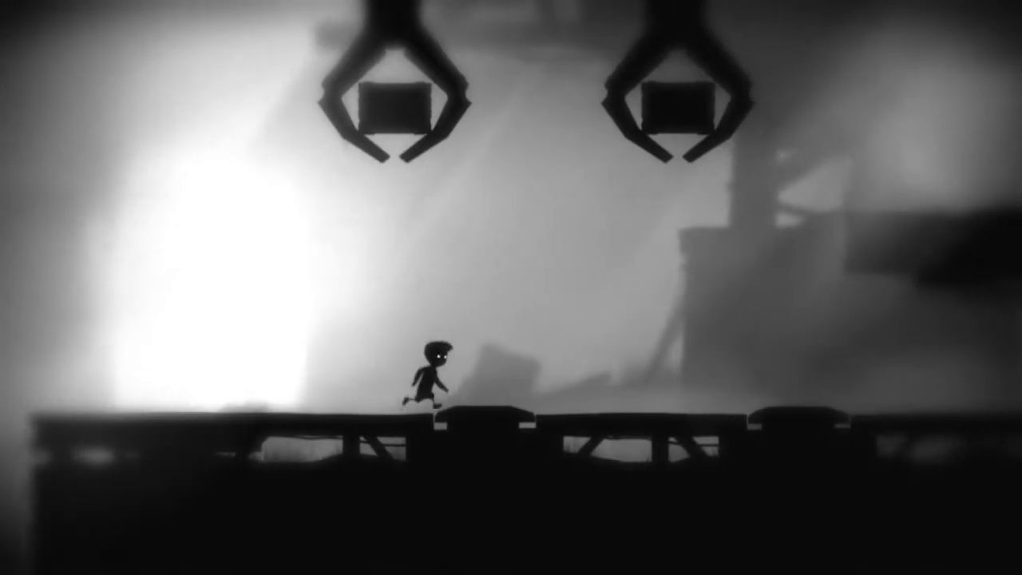
pyautogui.press('Up')
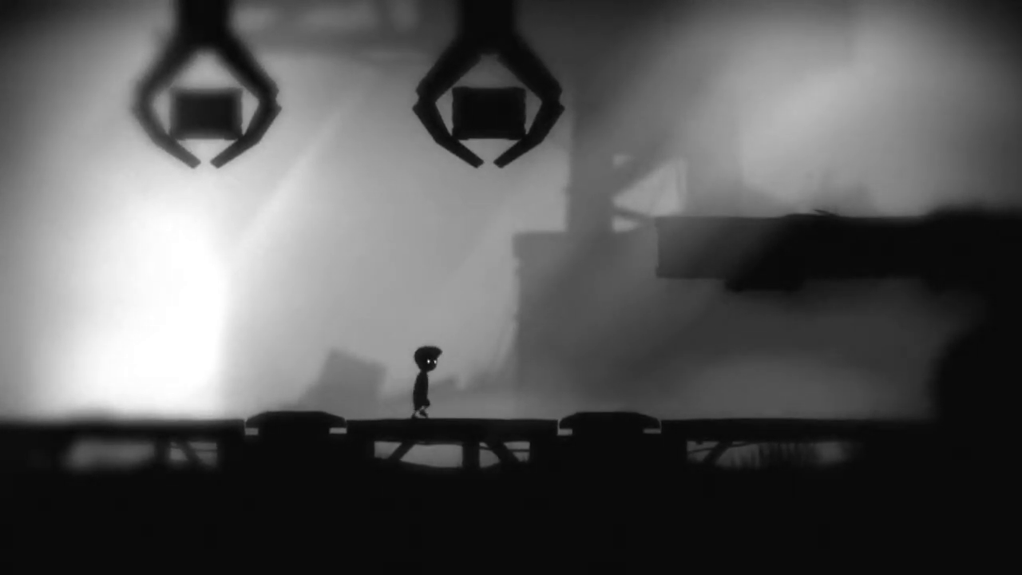
pyautogui.press('Right')
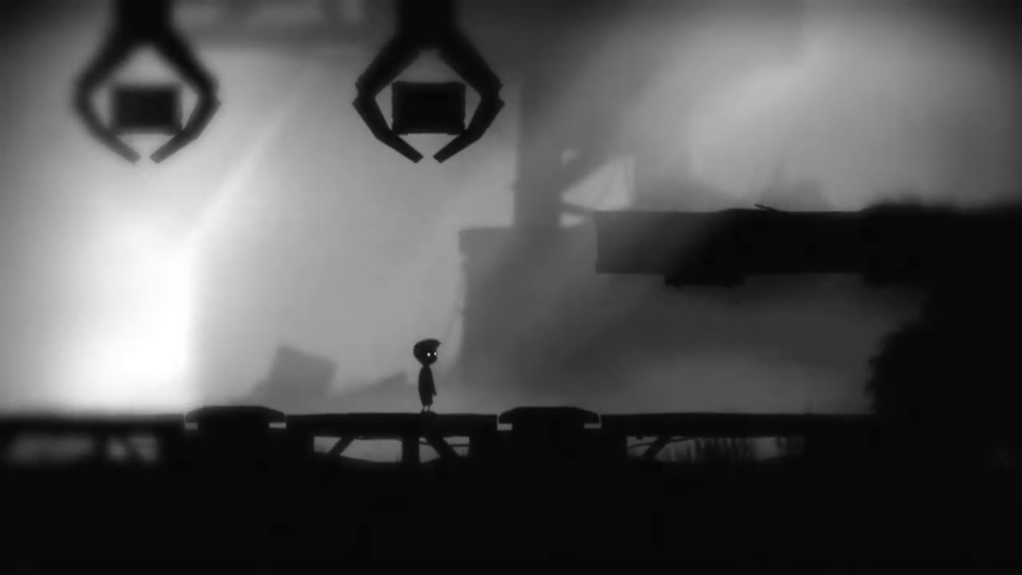
pyautogui.press('Right')
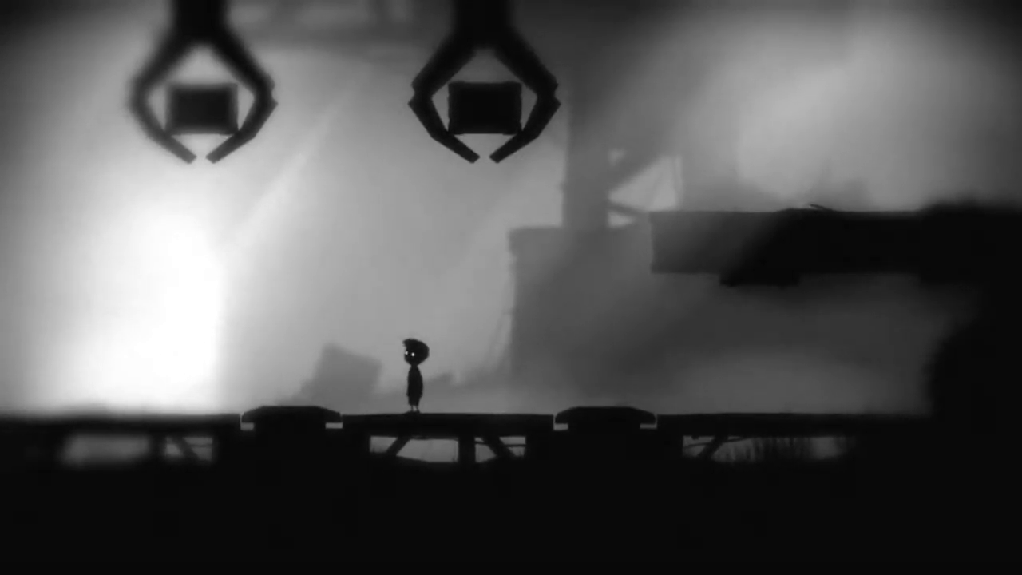
pyautogui.press('Left')
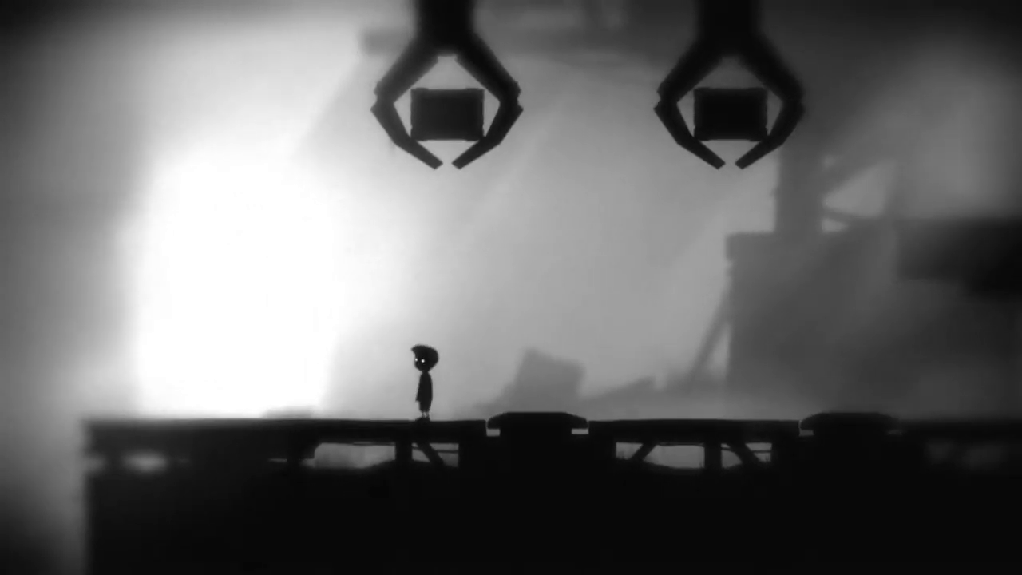
pyautogui.press('Left')
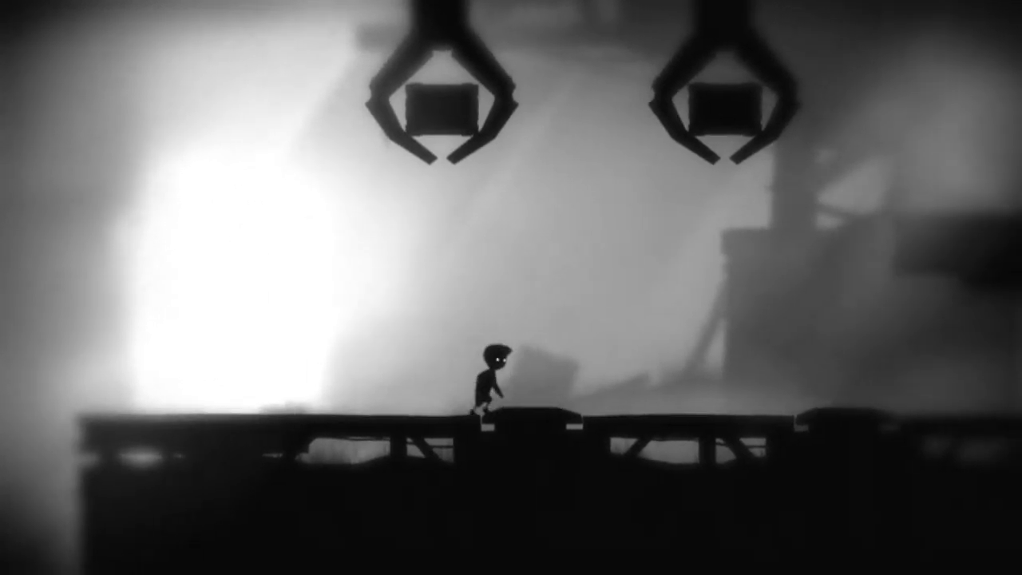
pyautogui.press('Left')
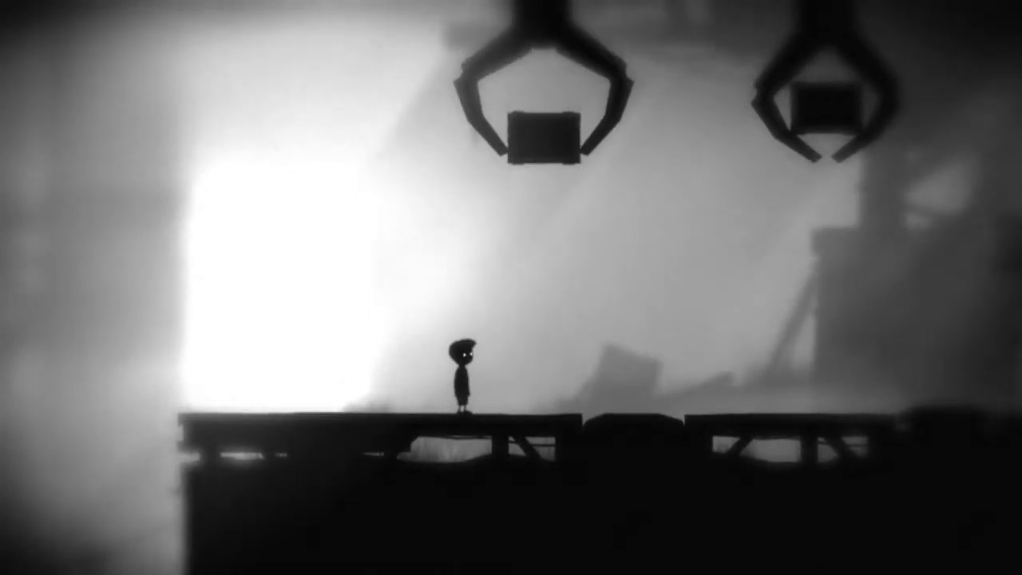
pyautogui.press('Right')
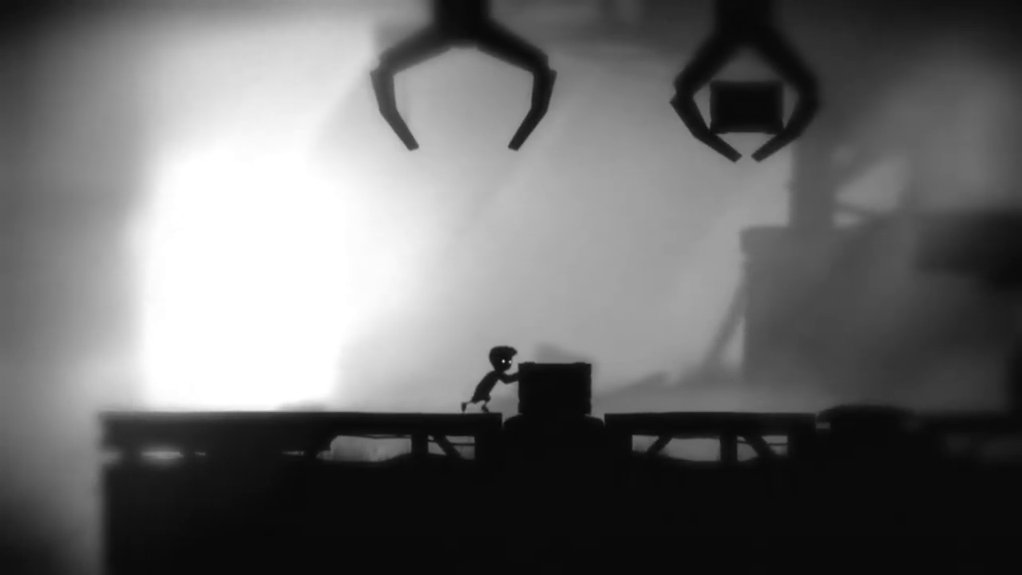
pyautogui.press('Up')
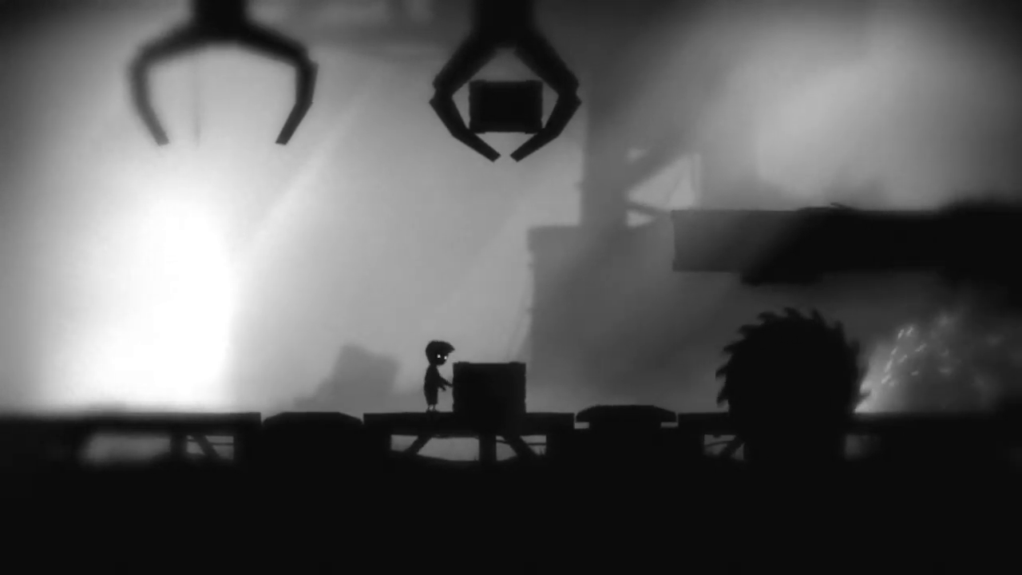
pyautogui.press('Right')
pyautogui.press('Left')
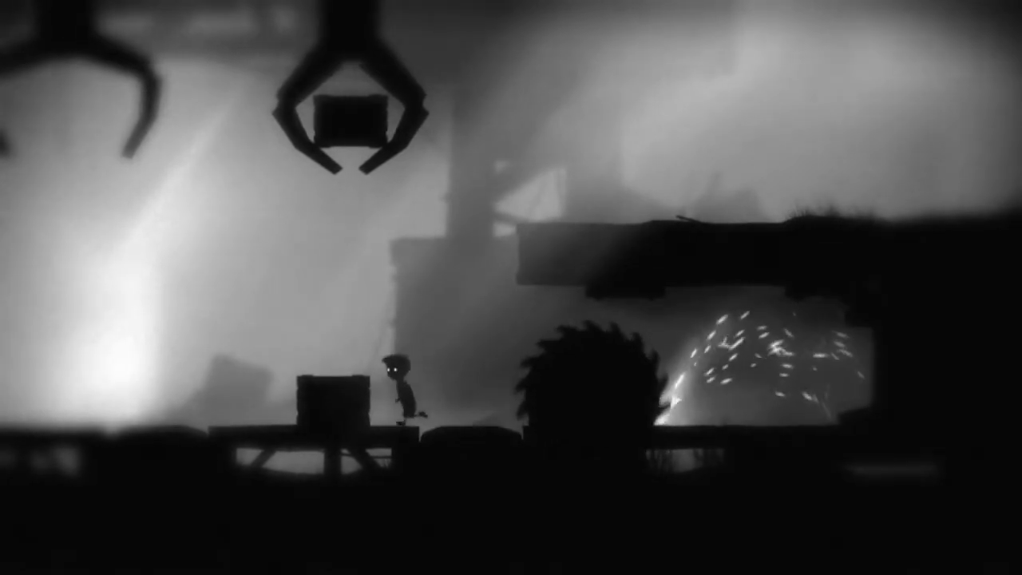
pyautogui.press('Up')
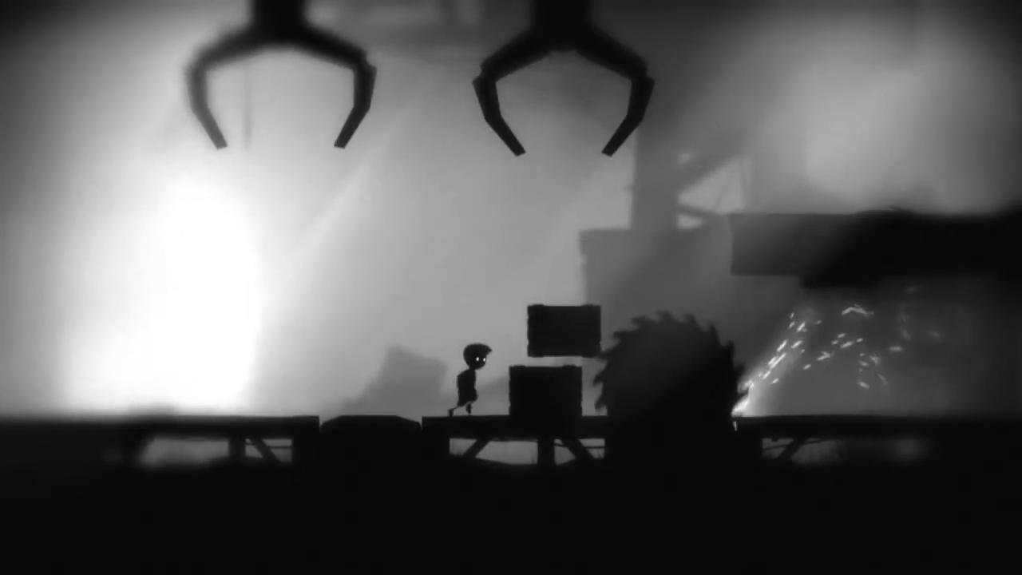
pyautogui.press('Right')
pyautogui.press('Right')
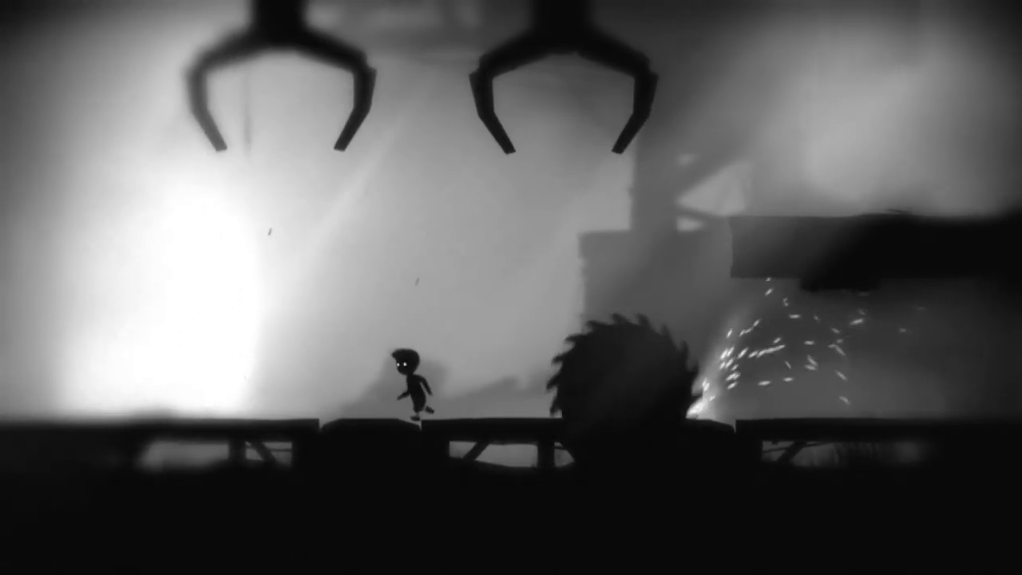
pyautogui.press('Right')
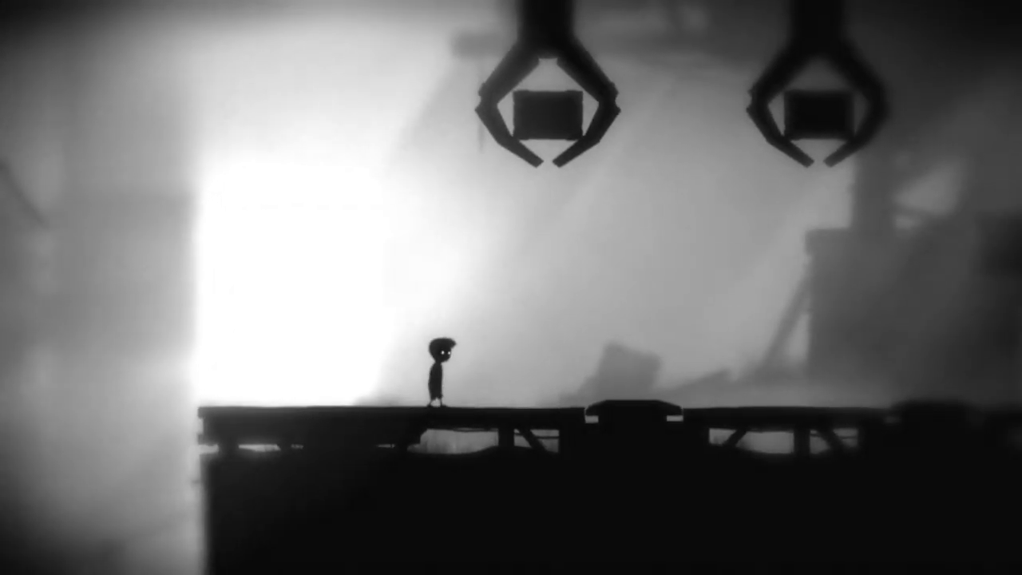
pyautogui.press('Right')
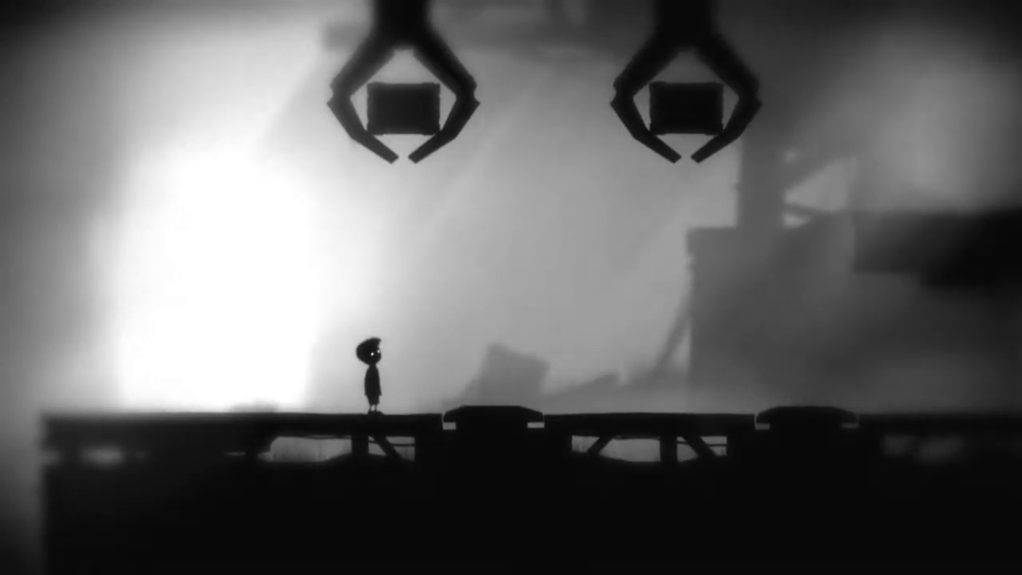
pyautogui.press('Right')
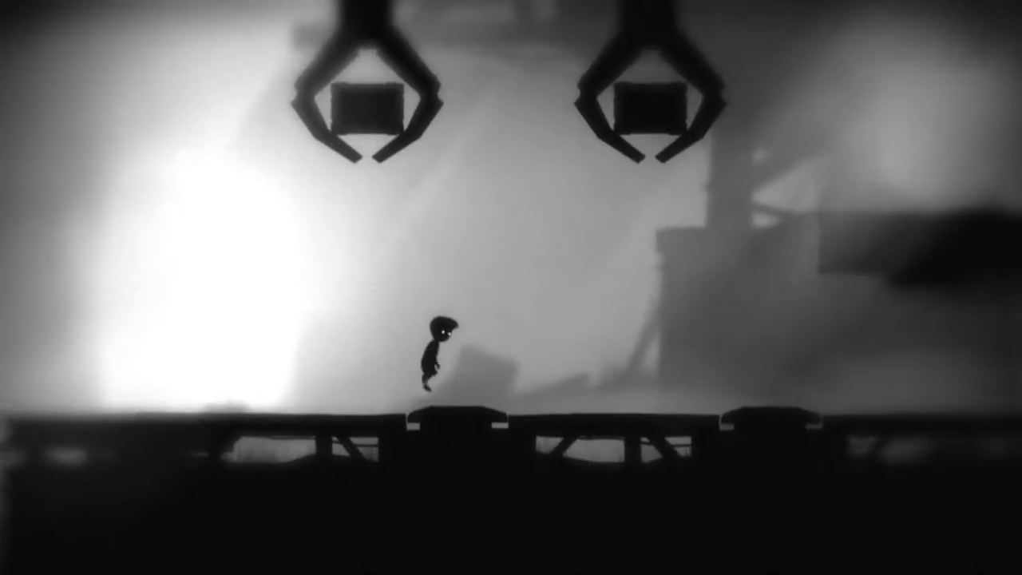
pyautogui.press('Up')
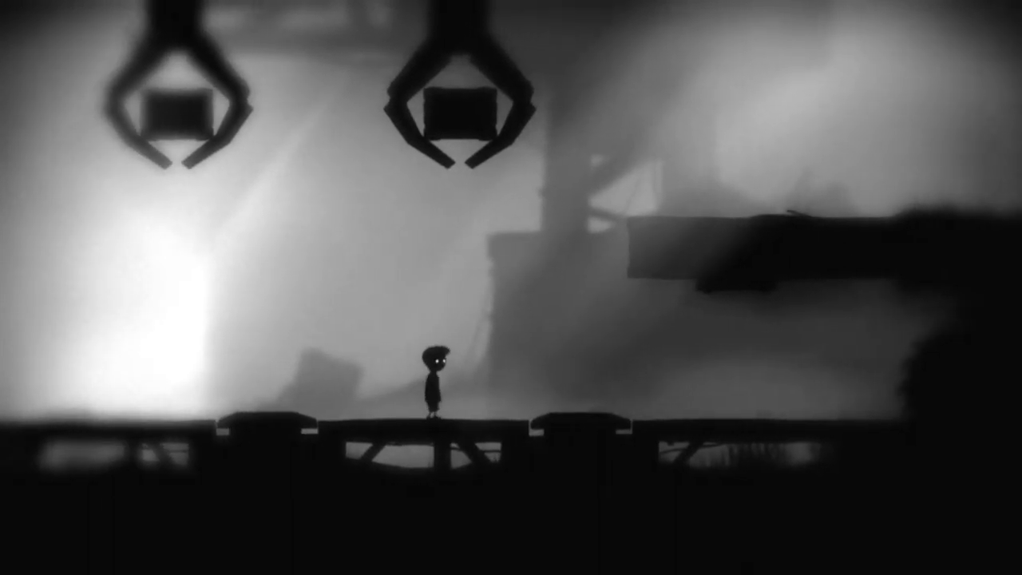
pyautogui.press('Right')
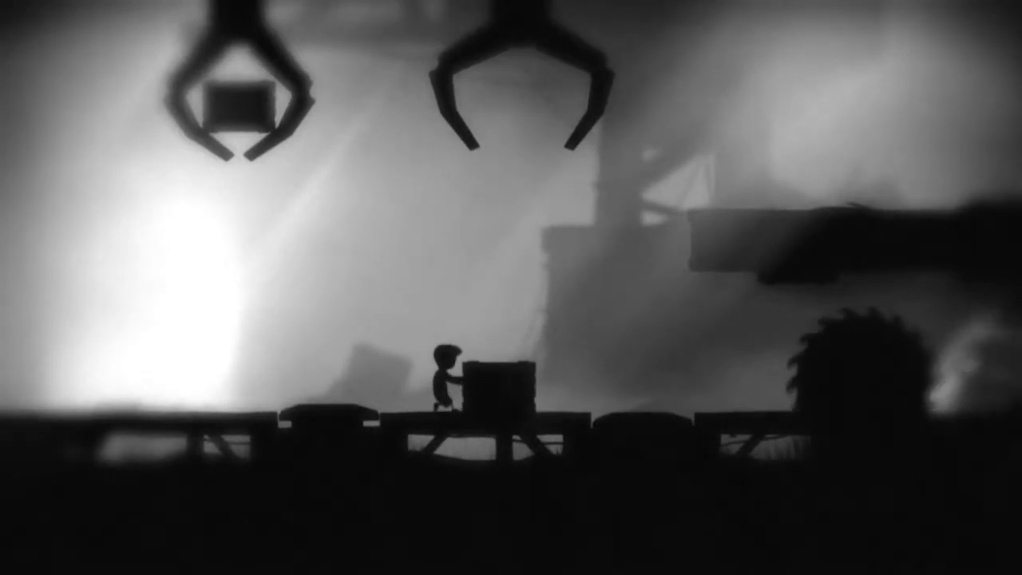
pyautogui.hotkey('ctrl', 'Left')
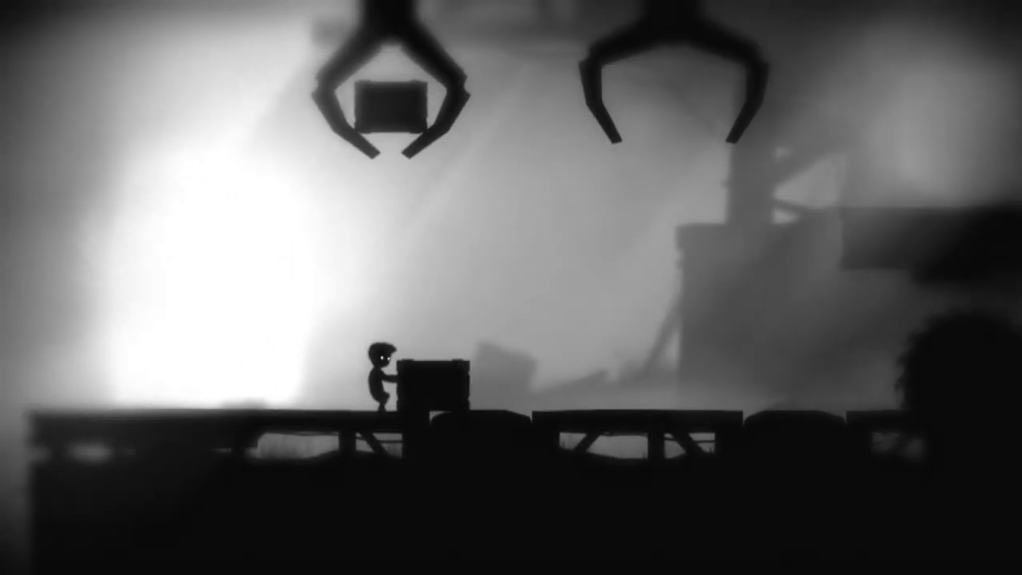
pyautogui.hotkey('ctrl', 'Left')
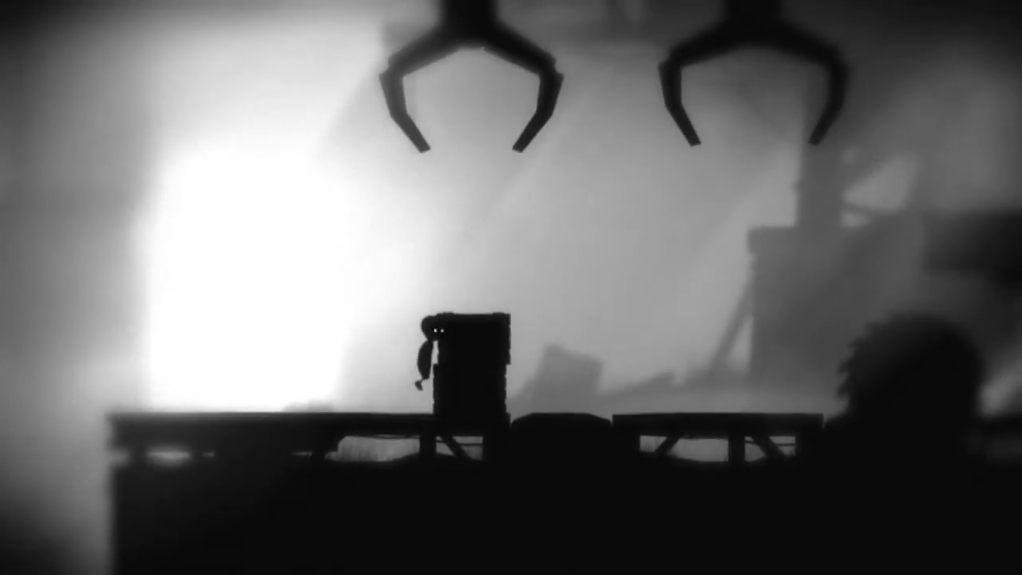
pyautogui.press('Up')
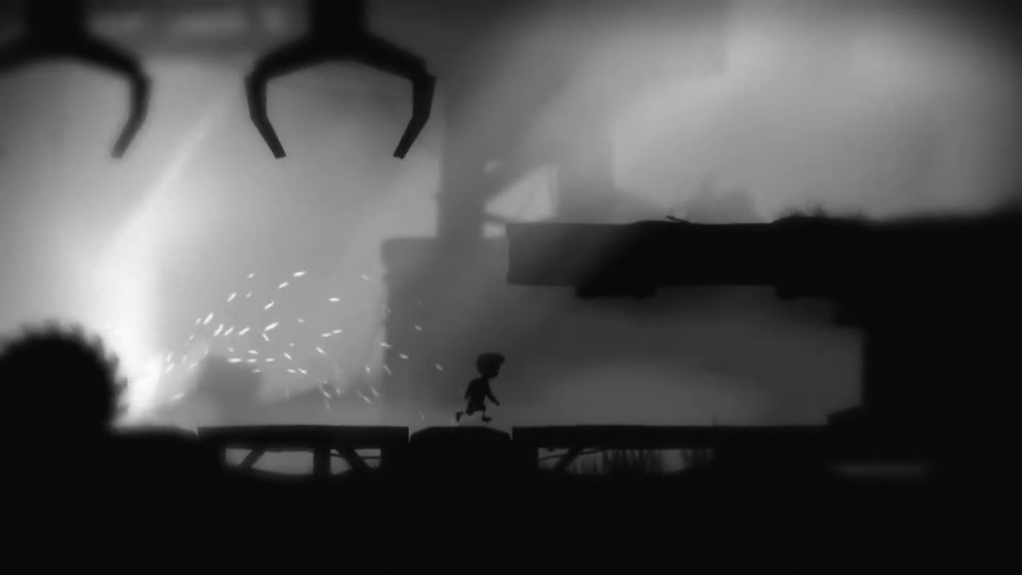
pyautogui.press('Right')
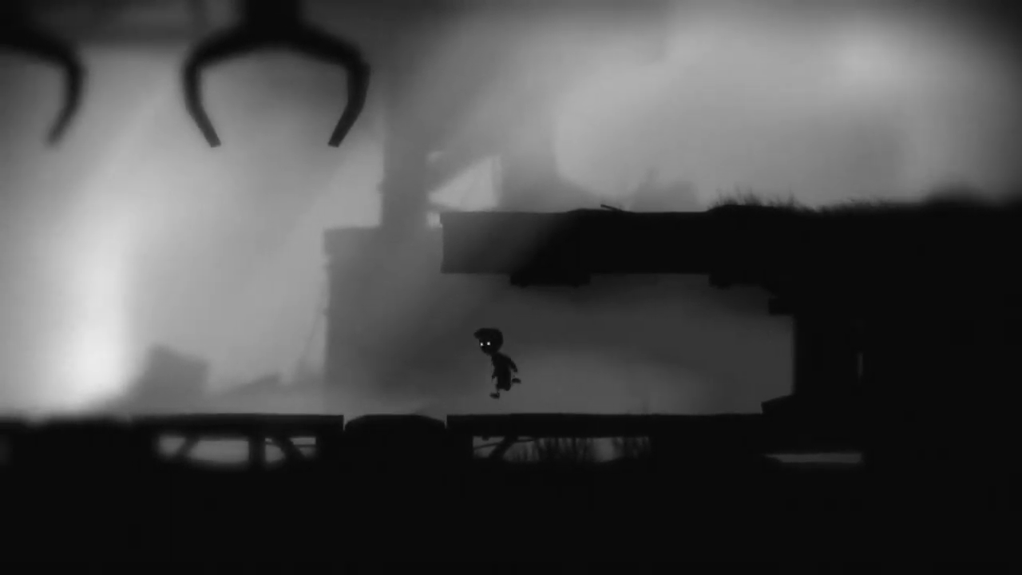
pyautogui.press('Left')
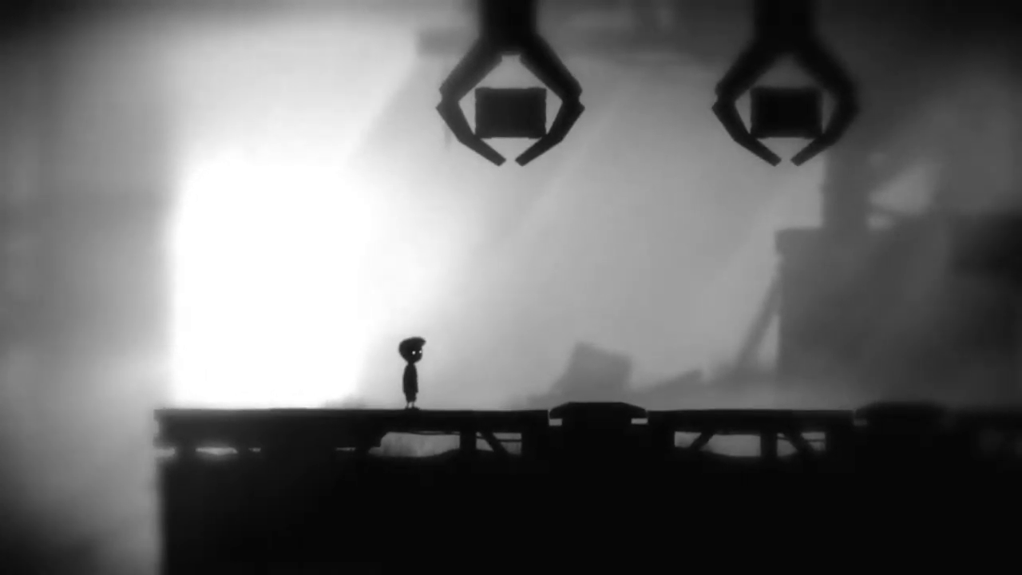
pyautogui.press('Right')
pyautogui.press('Left')
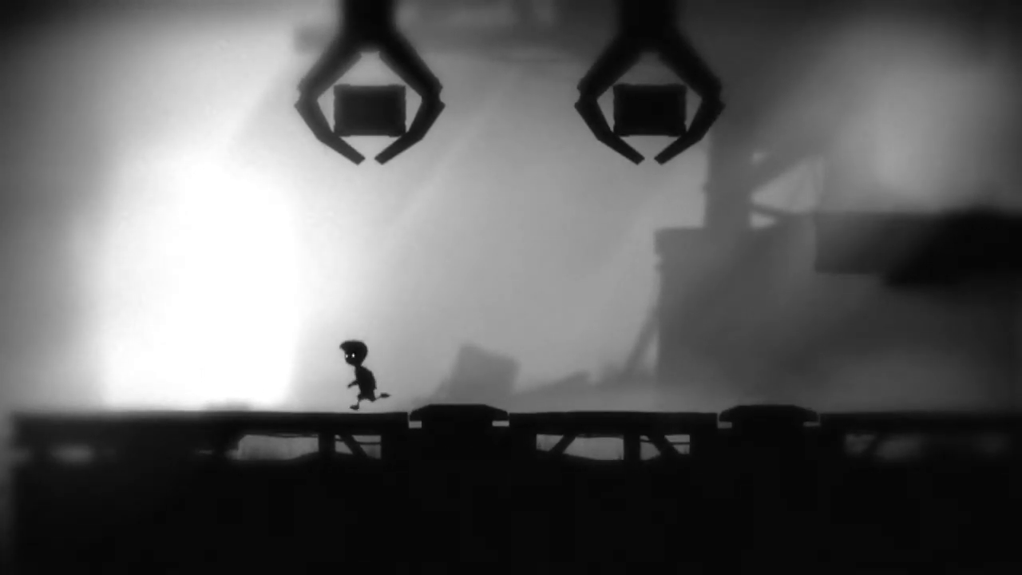
pyautogui.press('Left')
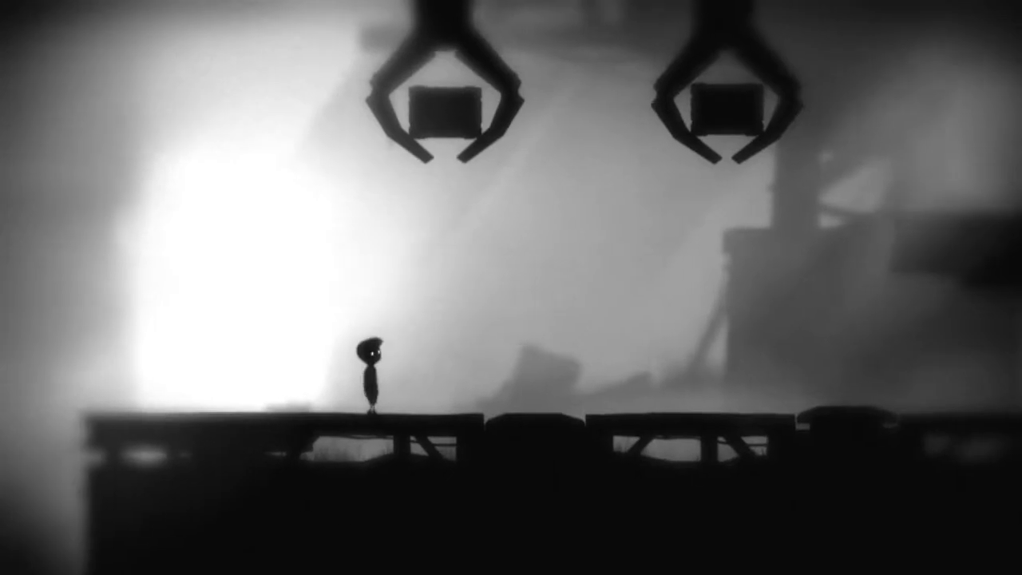
pyautogui.press('Left')
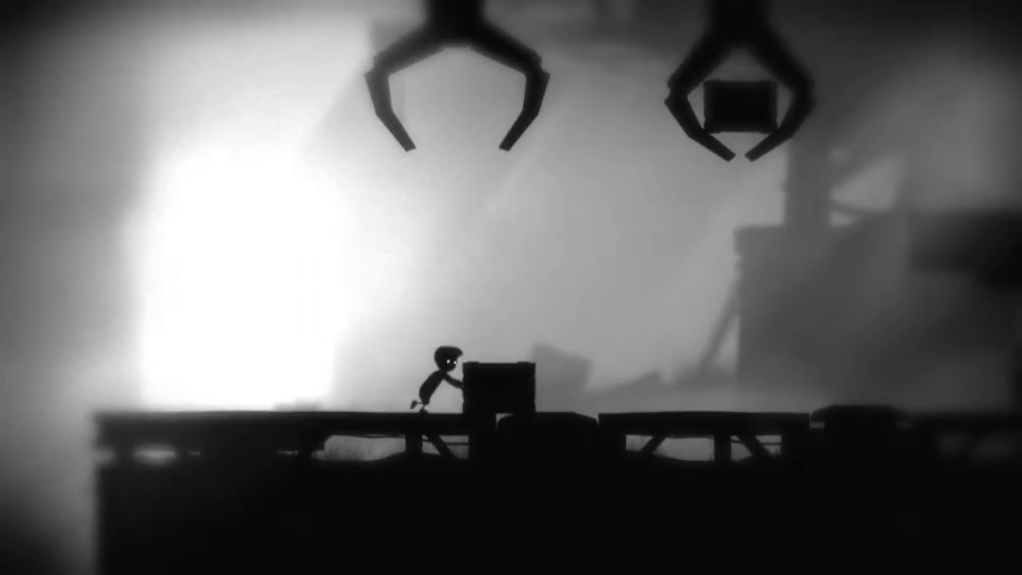
pyautogui.press('Right')
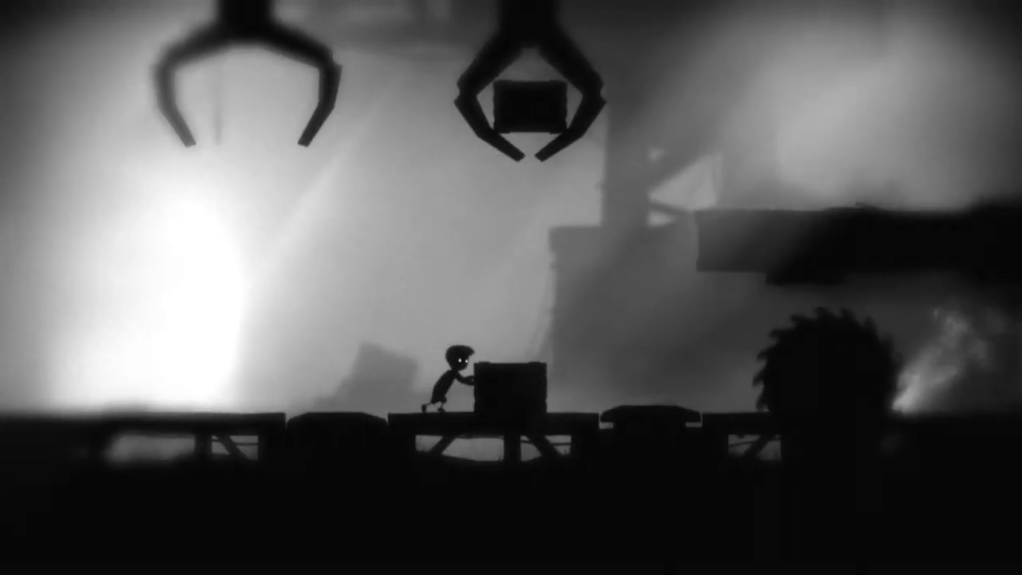
pyautogui.press('Up')
pyautogui.press('Right')
pyautogui.press('Up')
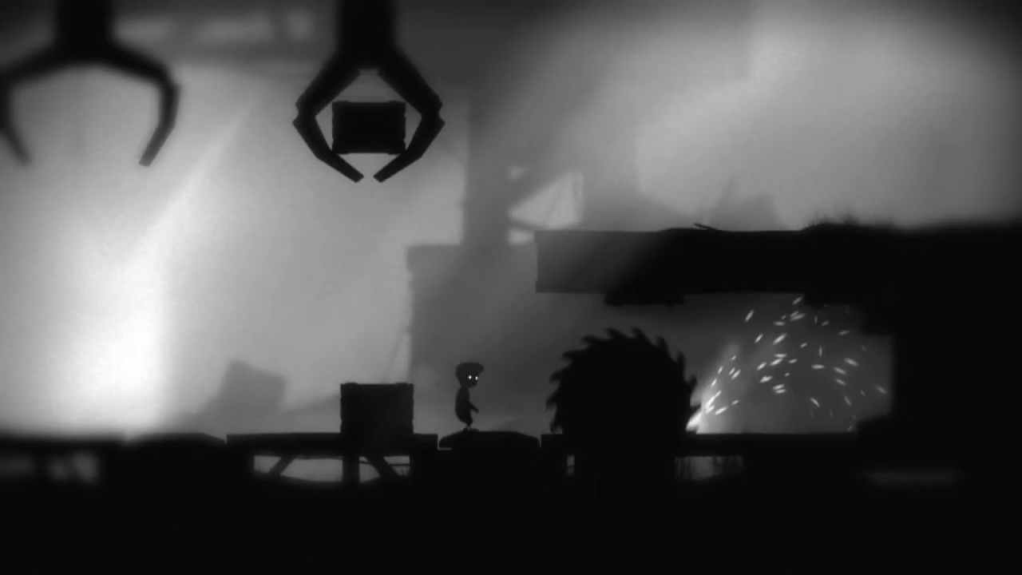
pyautogui.press('Left')
pyautogui.press('Up')
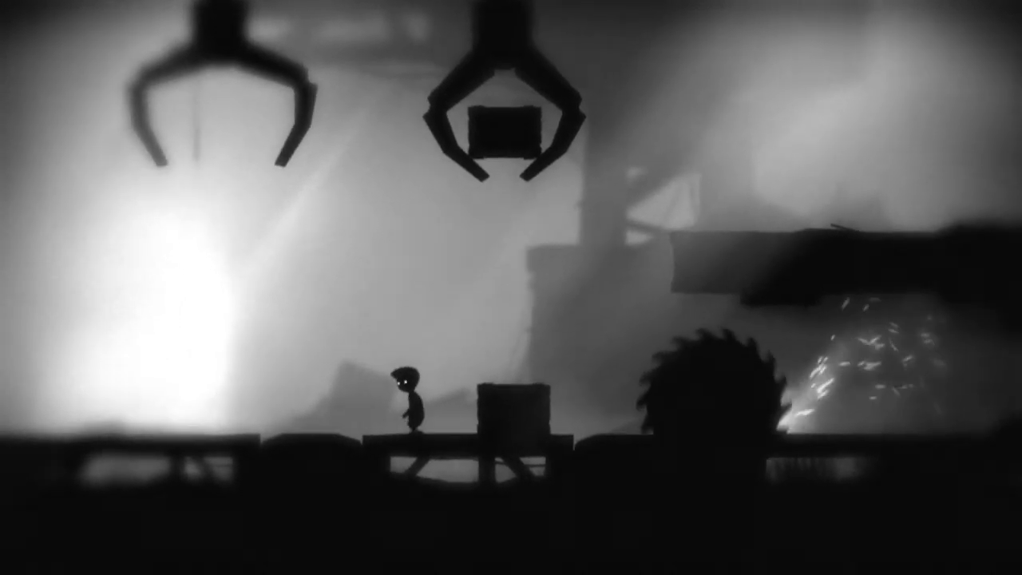
pyautogui.press('Right')
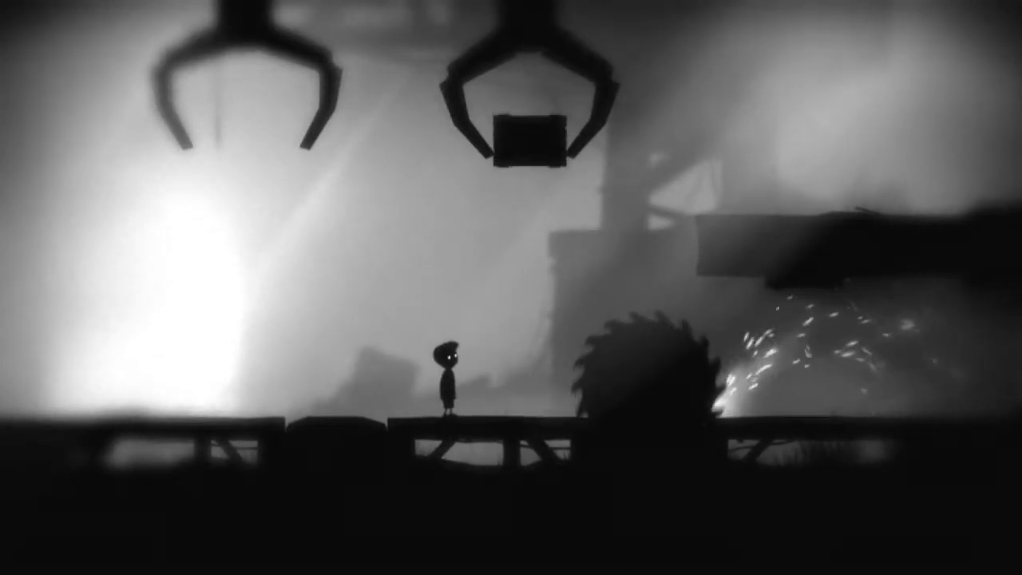
pyautogui.press('Right')
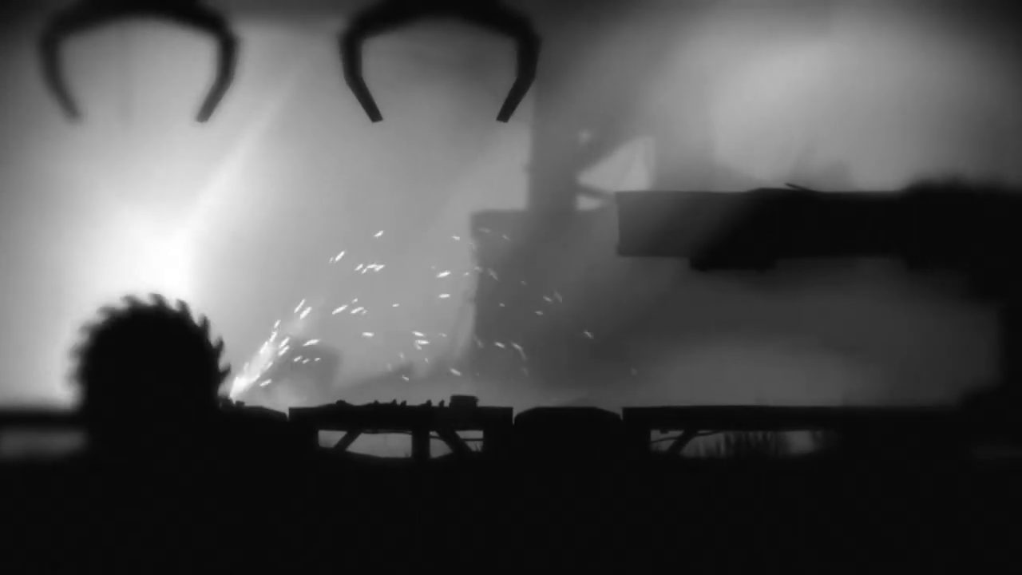
pyautogui.press('Right')
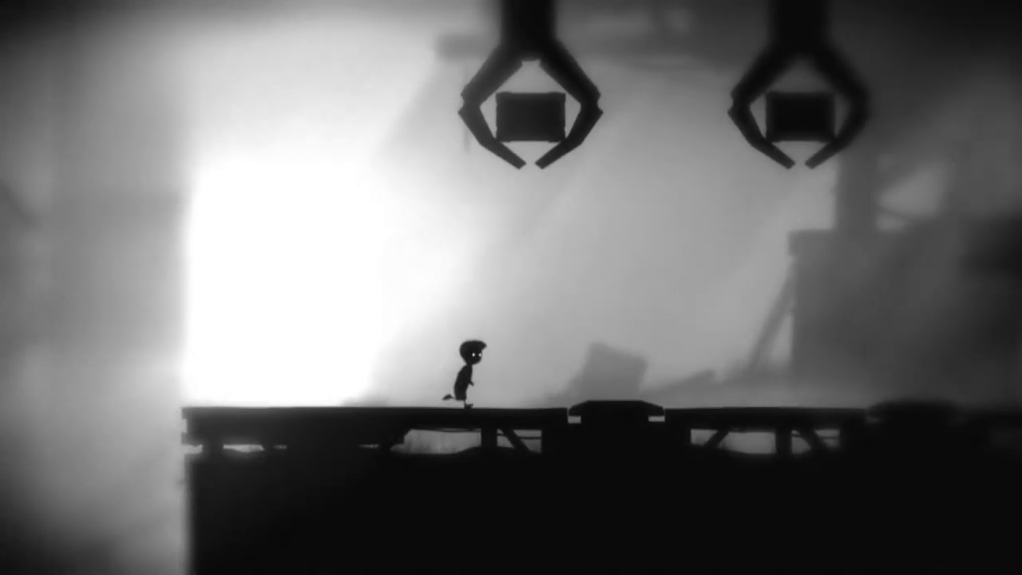
pyautogui.press('Right')
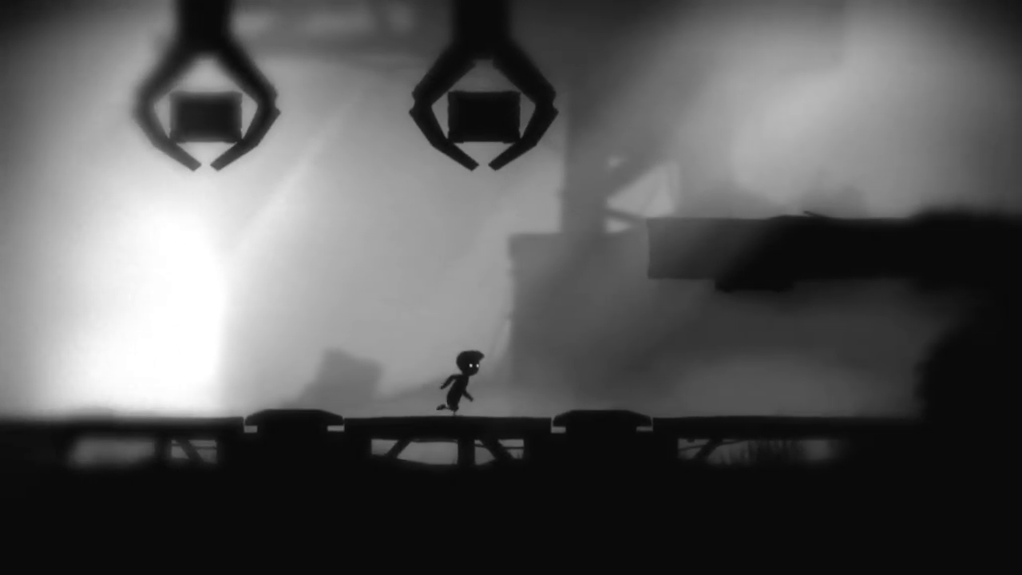
pyautogui.press('Left')
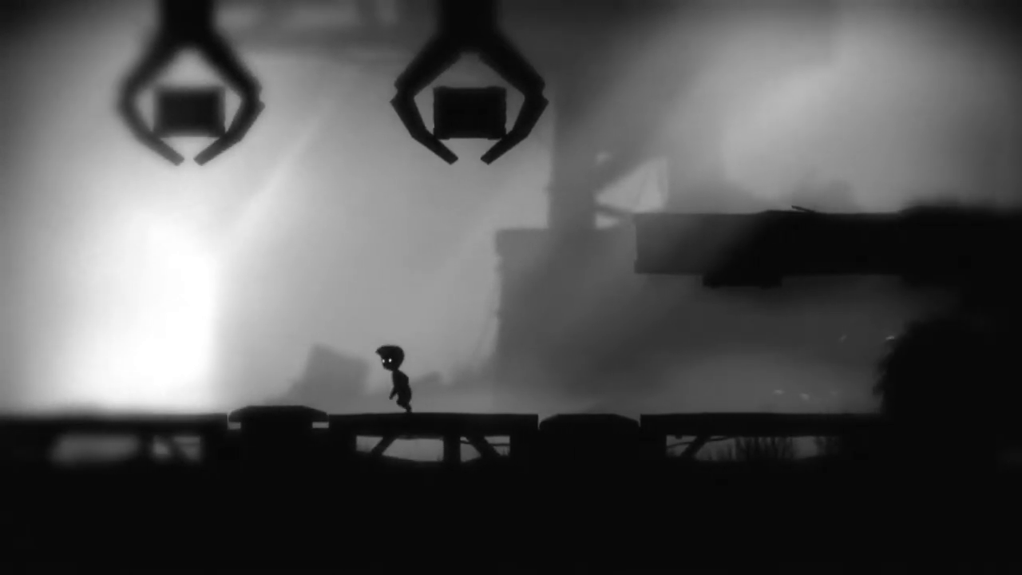
pyautogui.press('Left')
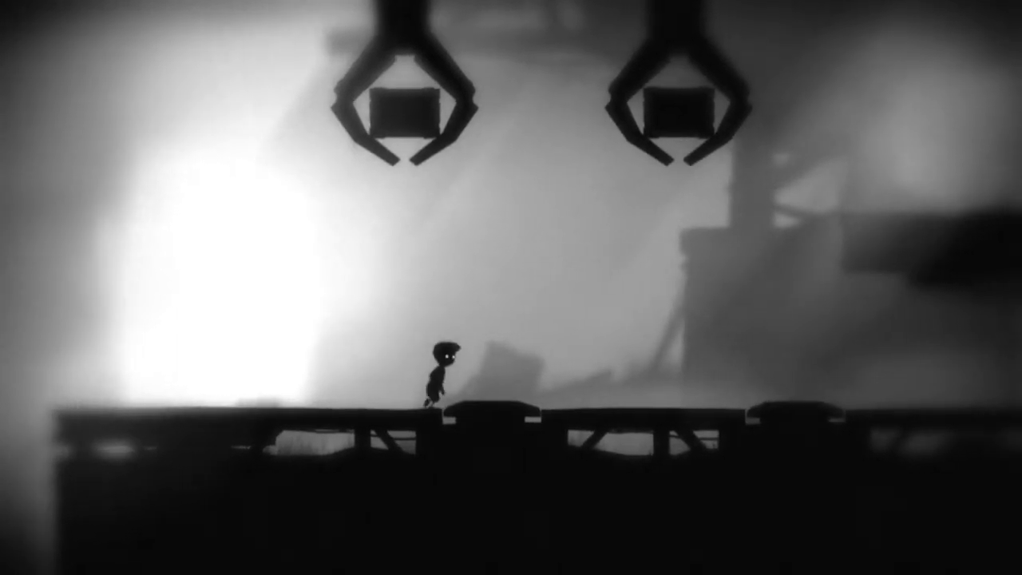
pyautogui.press('Right')
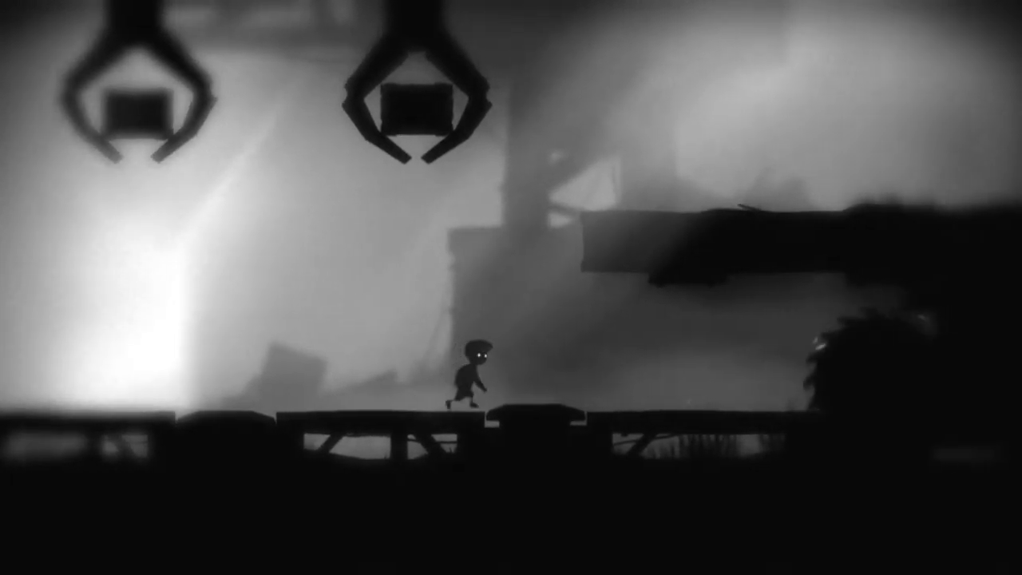
pyautogui.press('Left')
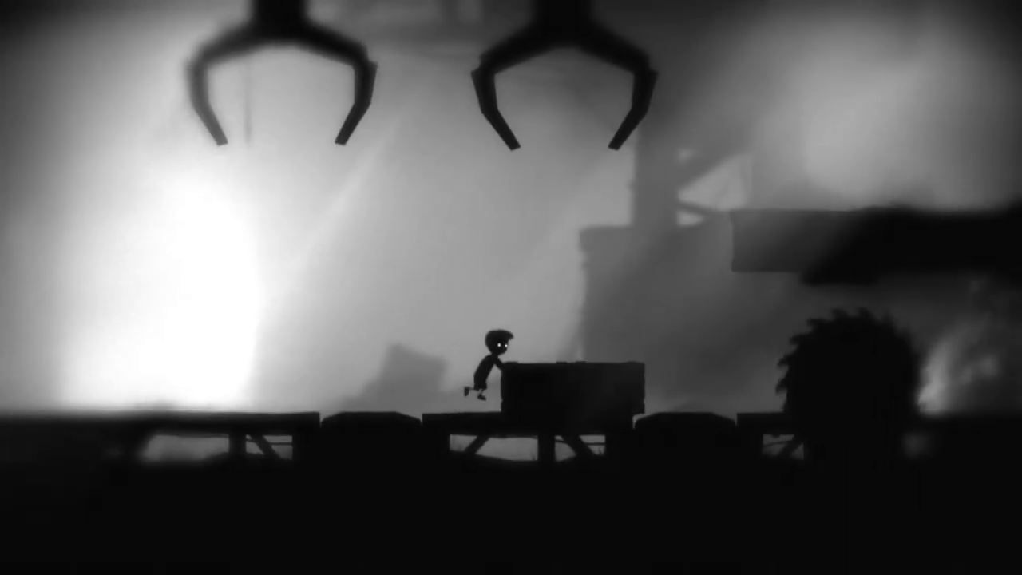
pyautogui.press('Up')
pyautogui.press('Right')
pyautogui.press('Up')
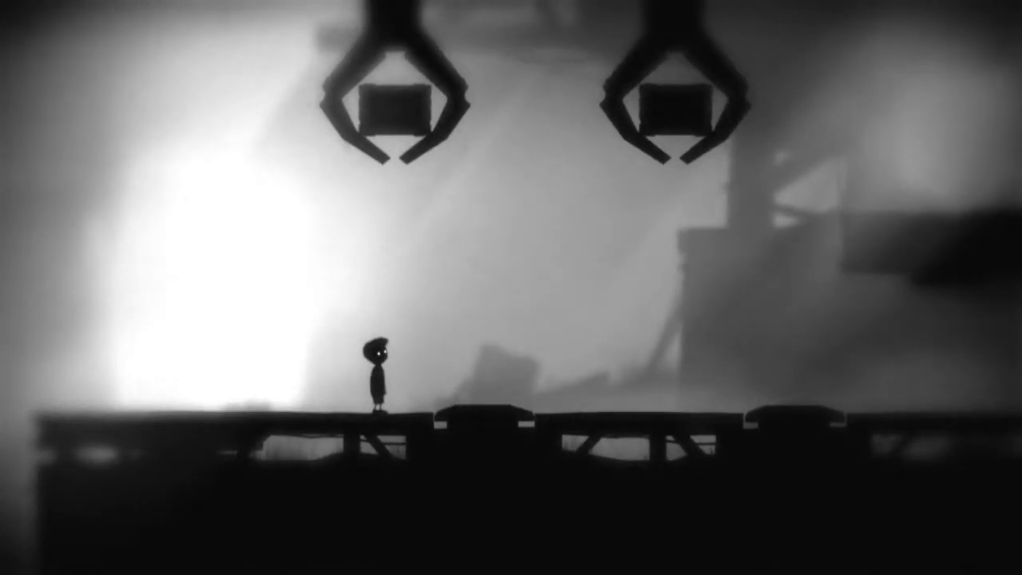
pyautogui.press('Right')
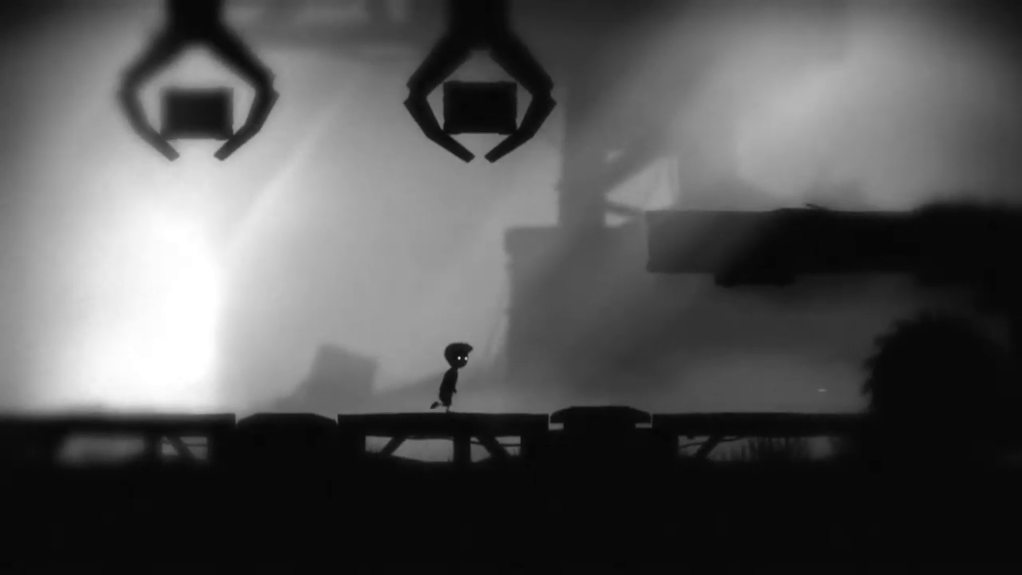
pyautogui.press('Right')
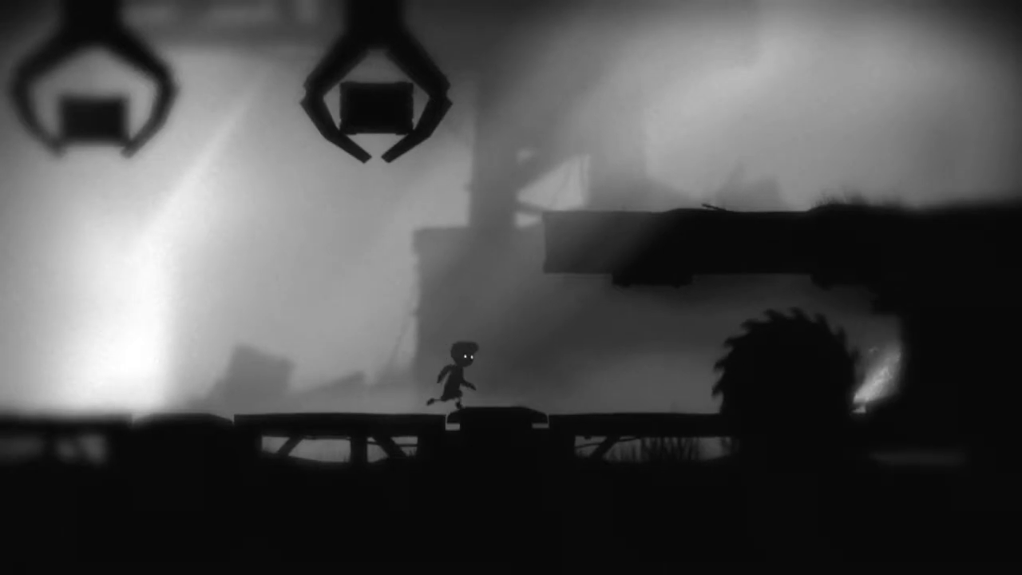
pyautogui.press('Left')
pyautogui.press('Up')
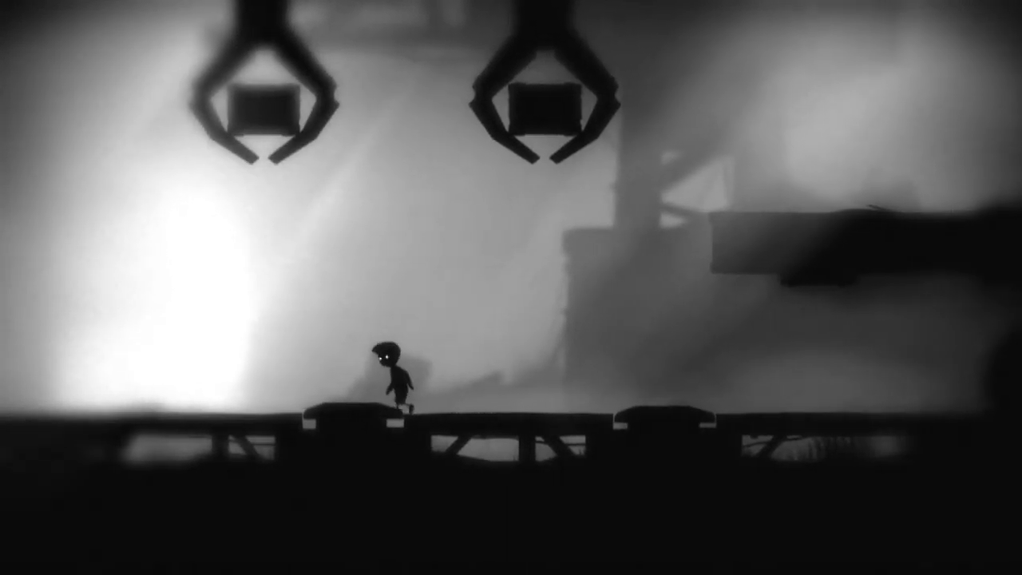
pyautogui.press('Right')
pyautogui.press('Right')
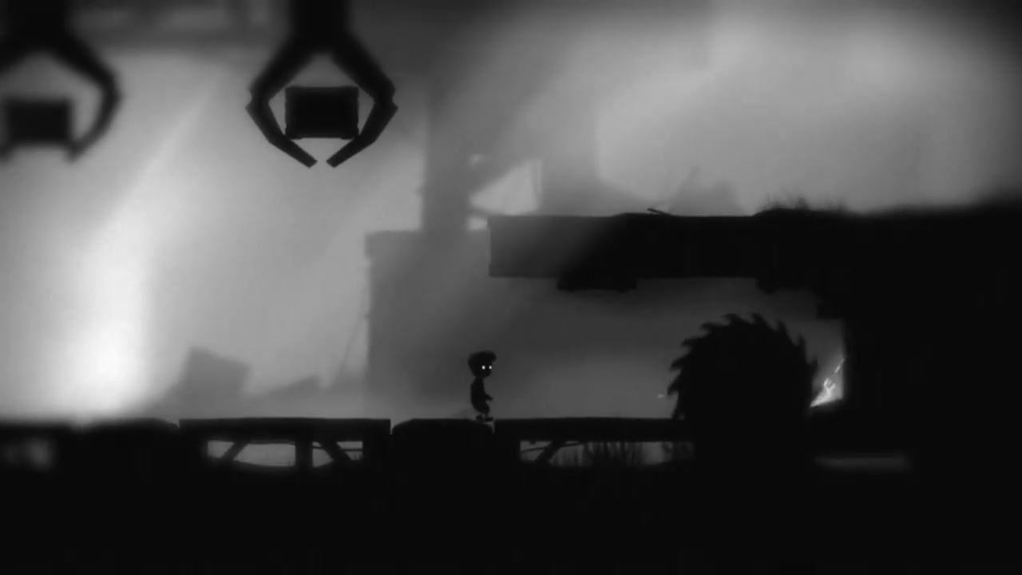
pyautogui.press('Right')
pyautogui.press('Left')
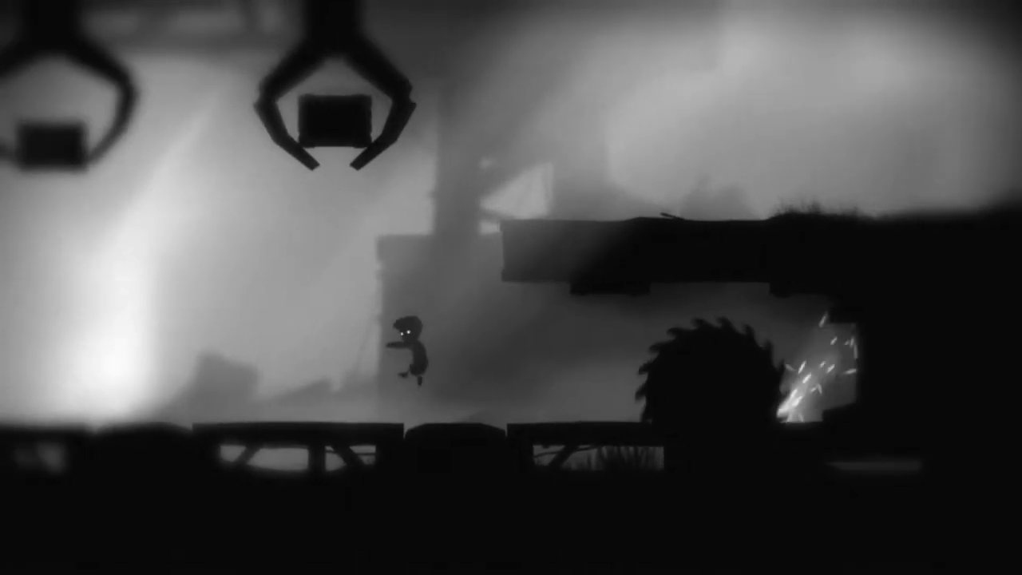
pyautogui.press('Left')
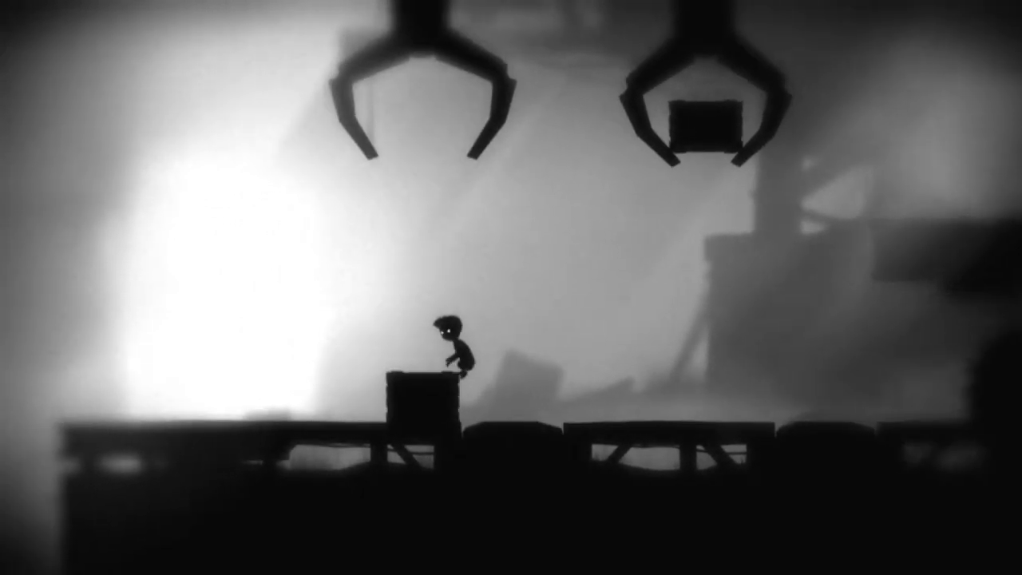
pyautogui.press('Up')
pyautogui.press('ctrl')
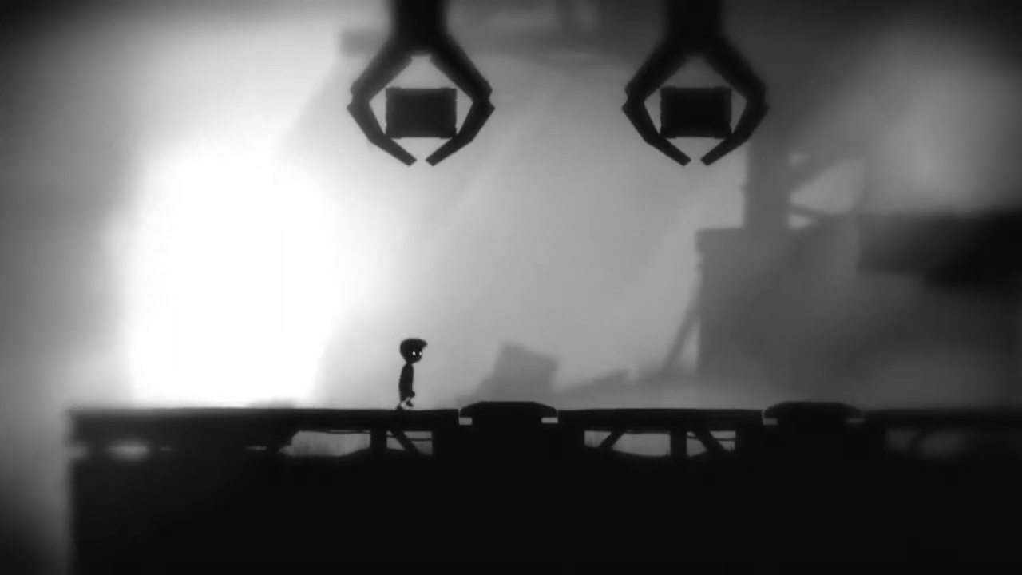
pyautogui.press('Up')
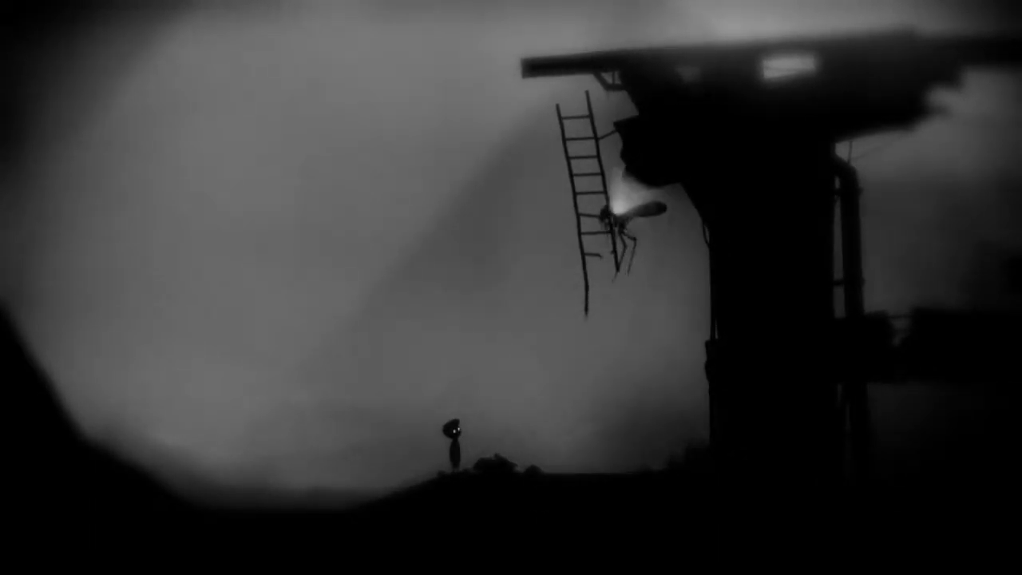
pyautogui.press('Left')
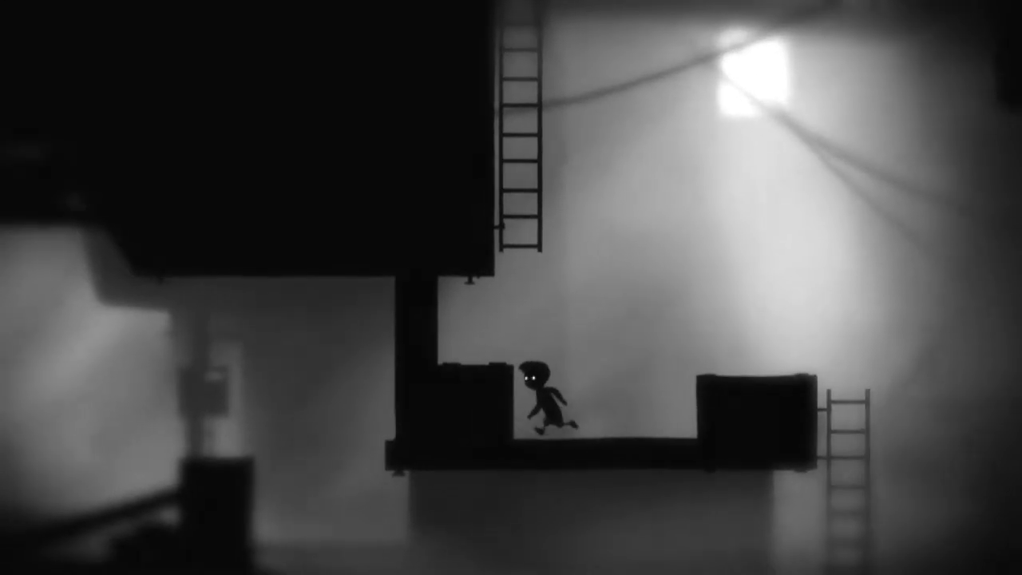
pyautogui.press('Right')
pyautogui.press('Up')
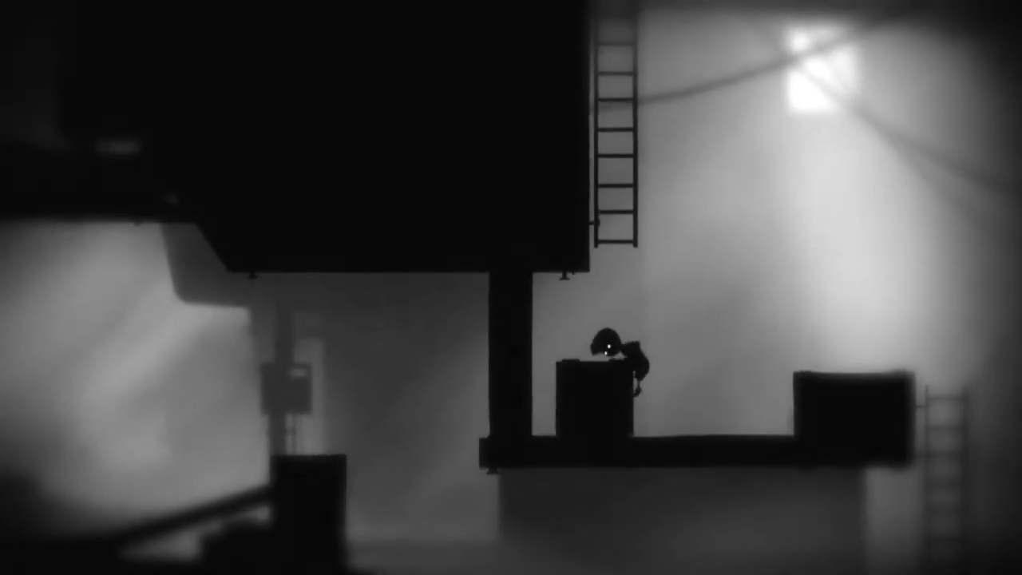
pyautogui.press('Up')
pyautogui.press('Up')
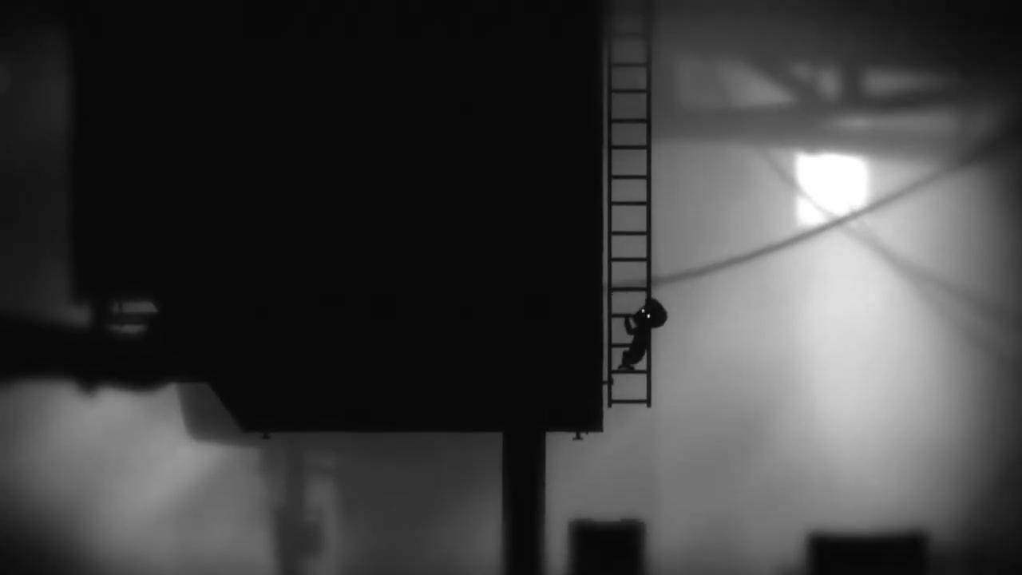
pyautogui.press('Up')
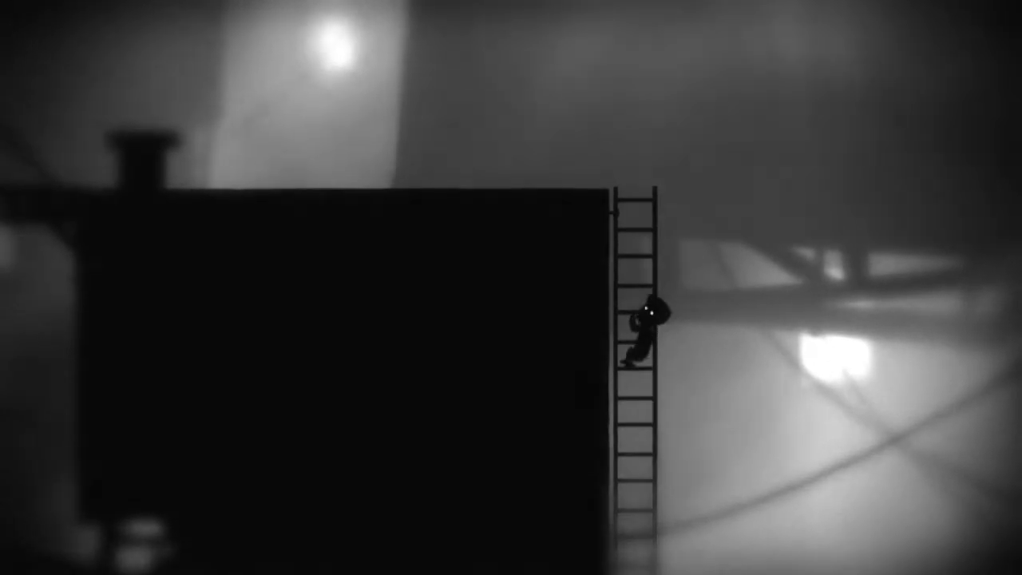
pyautogui.press('Up')
pyautogui.press('Left')
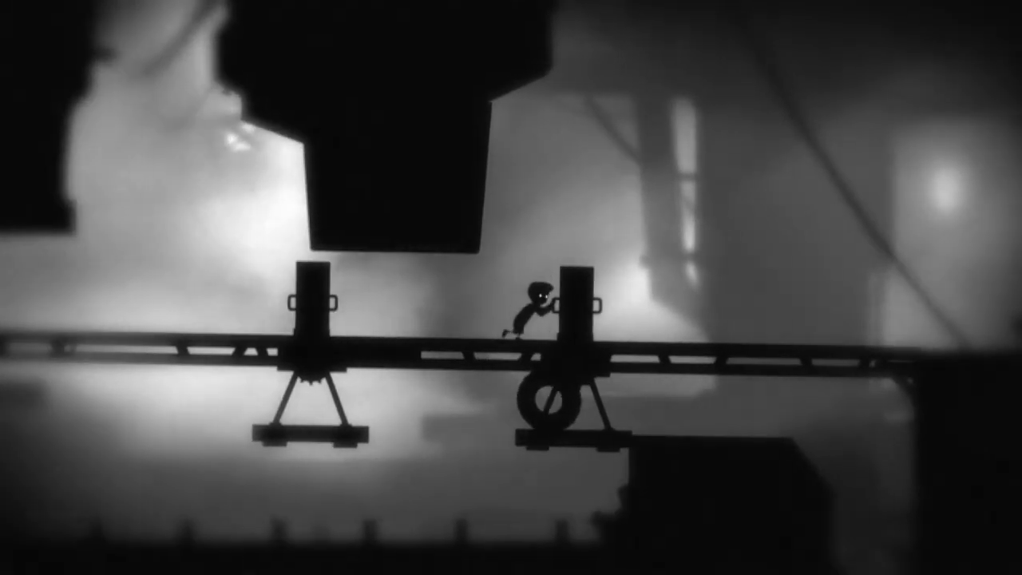
pyautogui.press('Up')
pyautogui.press('Up')
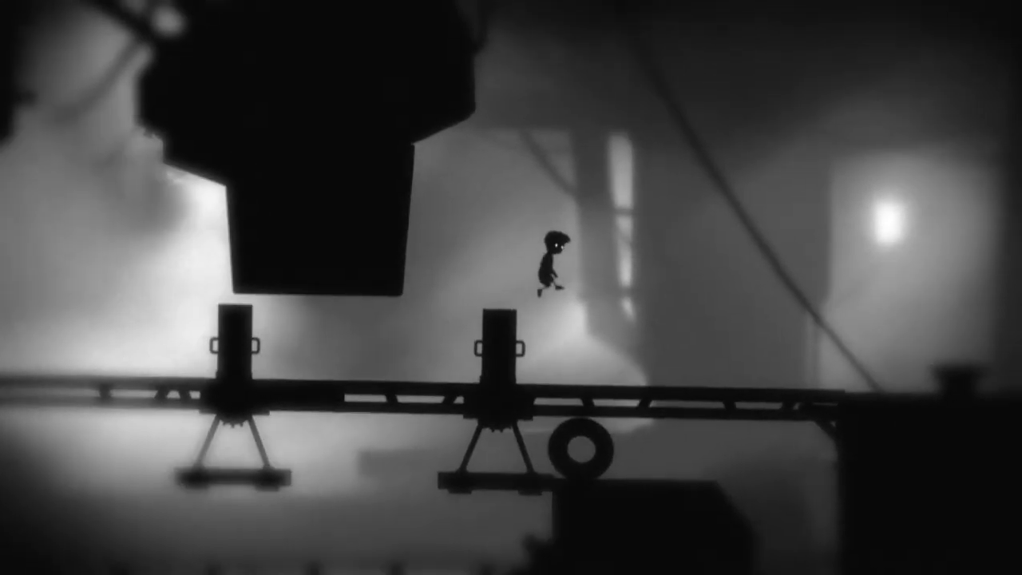
pyautogui.press('Right')
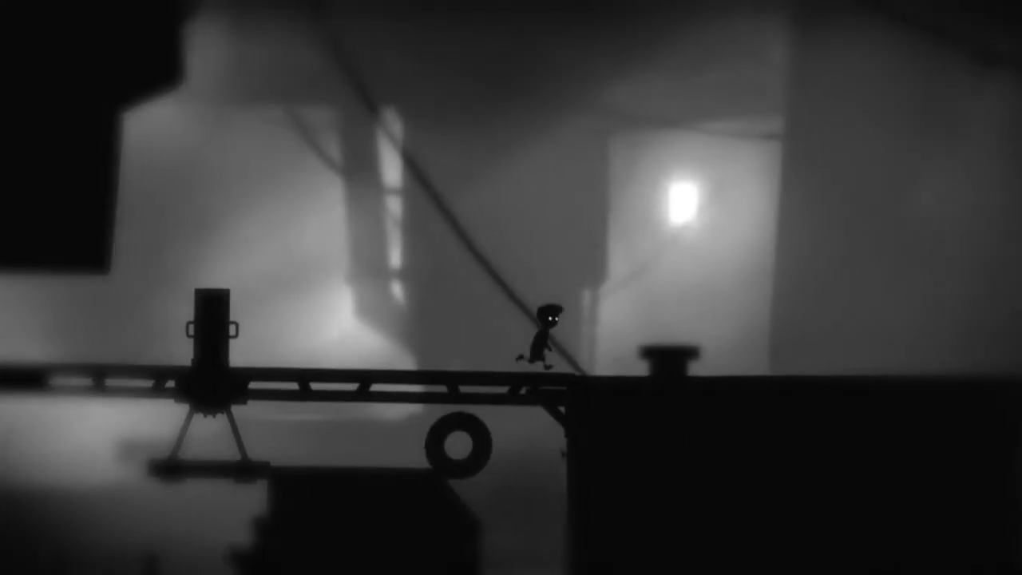
pyautogui.press('Right')
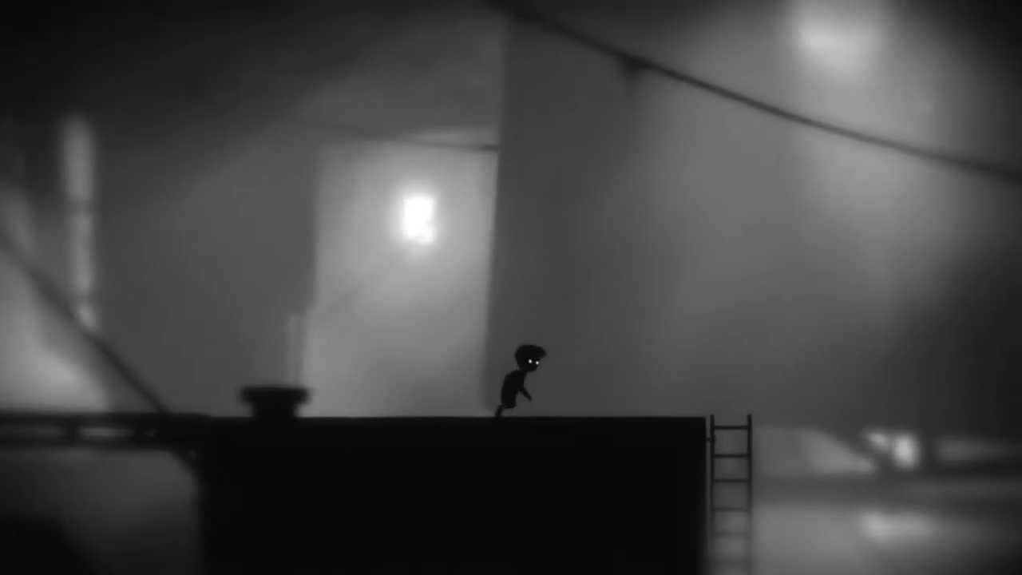
pyautogui.press('Right')
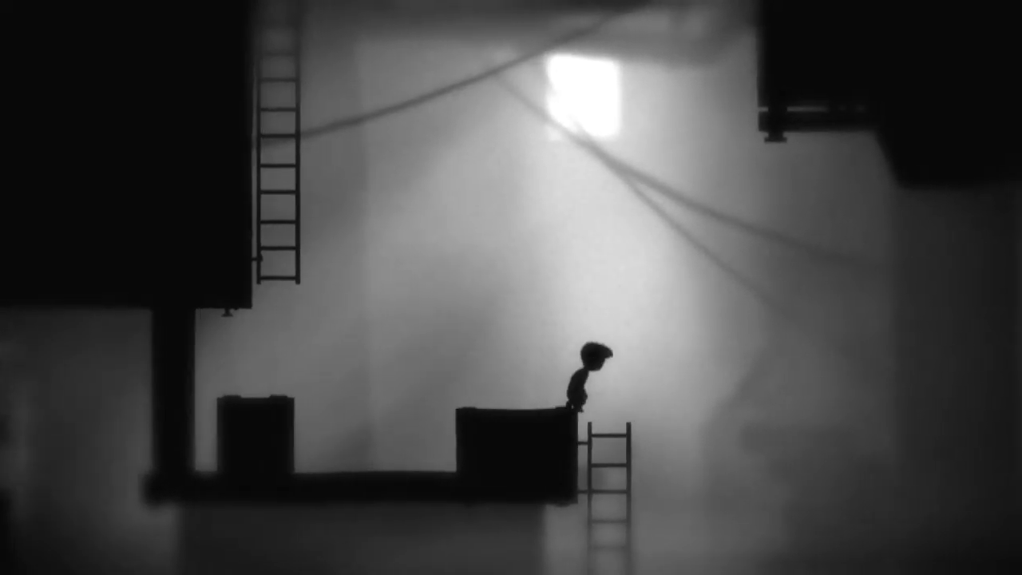
pyautogui.press('Down')
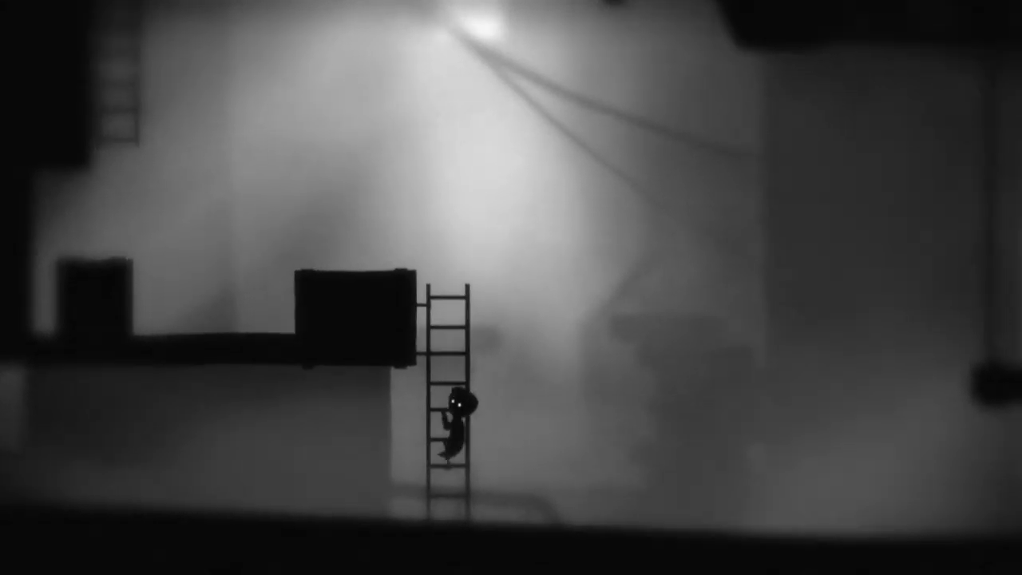
pyautogui.press('Left')
pyautogui.press('Left')
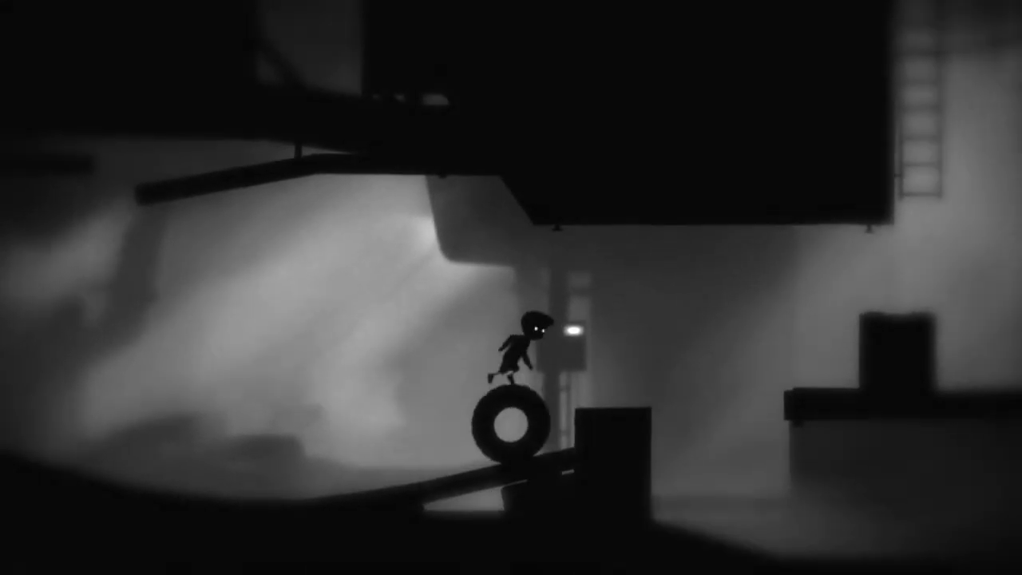
pyautogui.press('Left')
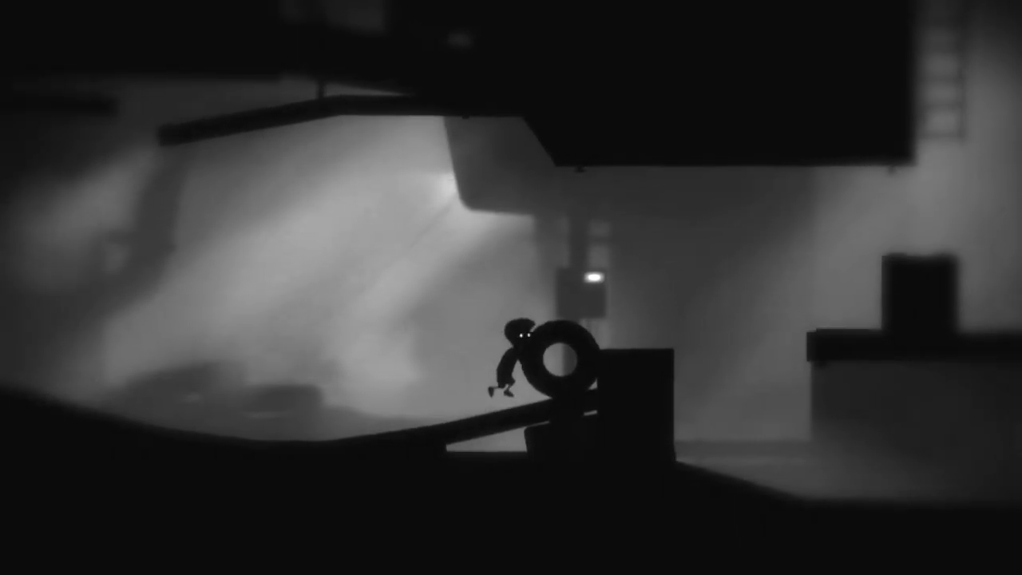
pyautogui.press('Right')
pyautogui.press('Up')
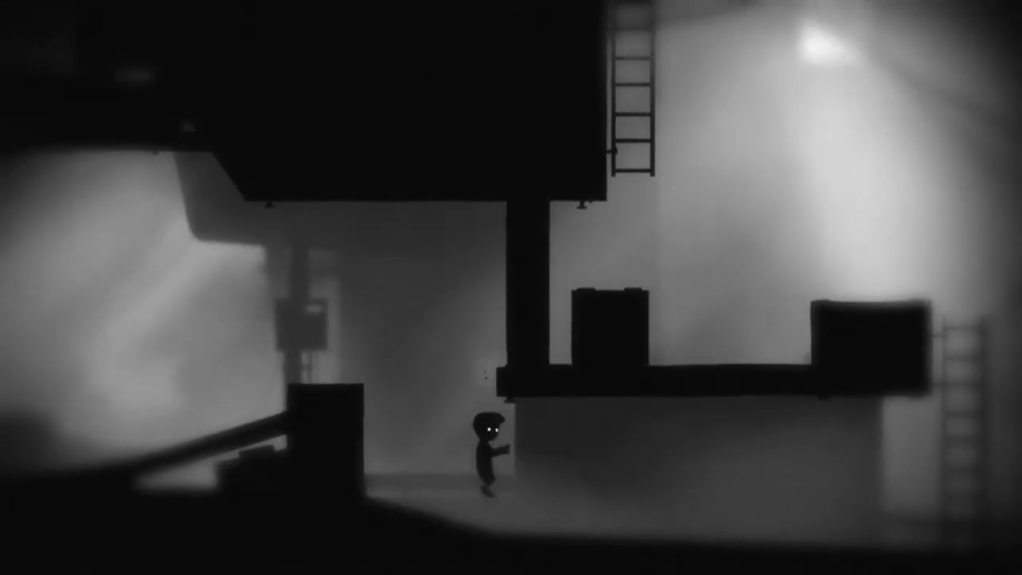
pyautogui.press('Left')
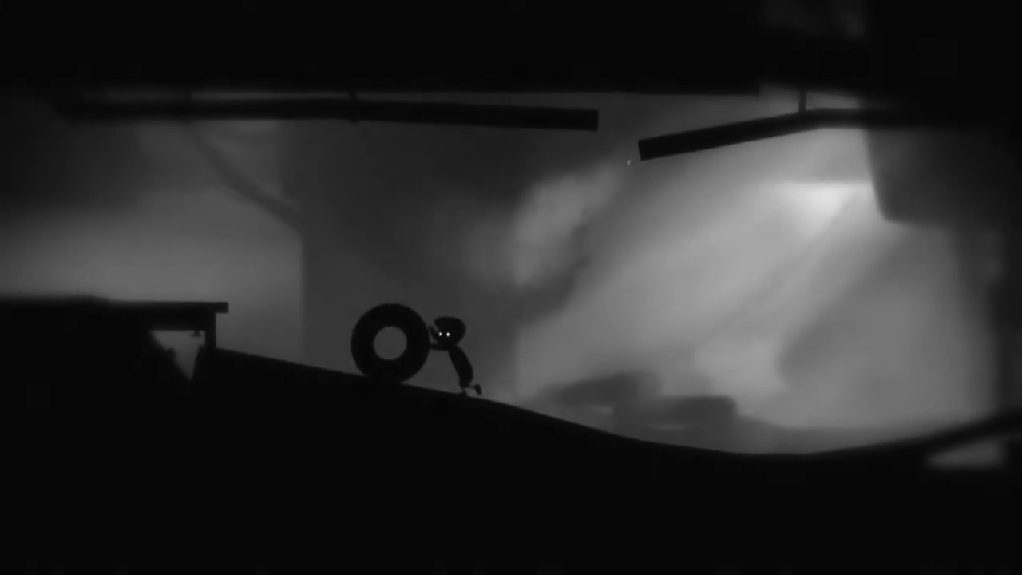
pyautogui.press('Right')
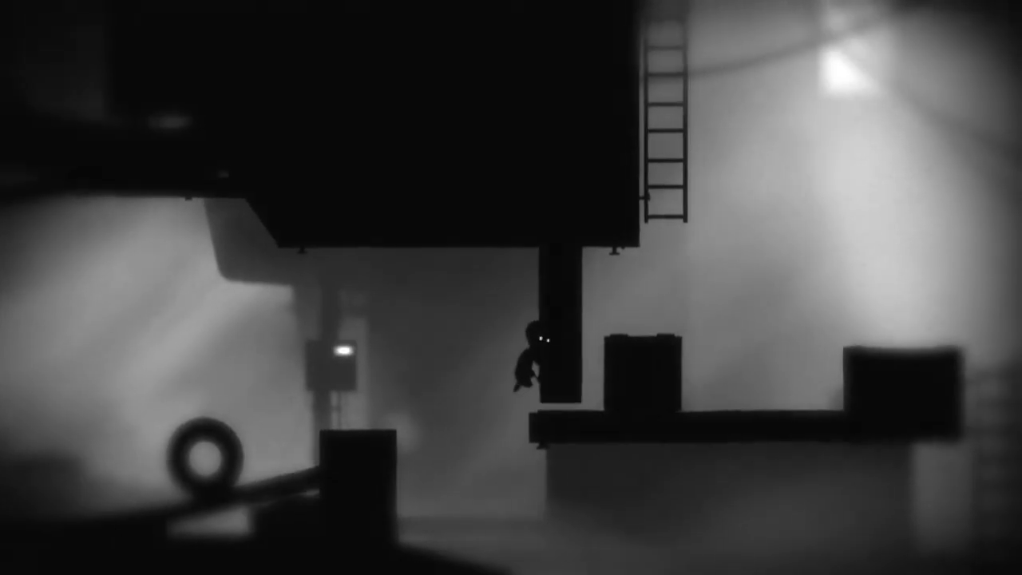
pyautogui.press('Up')
pyautogui.press('Right')
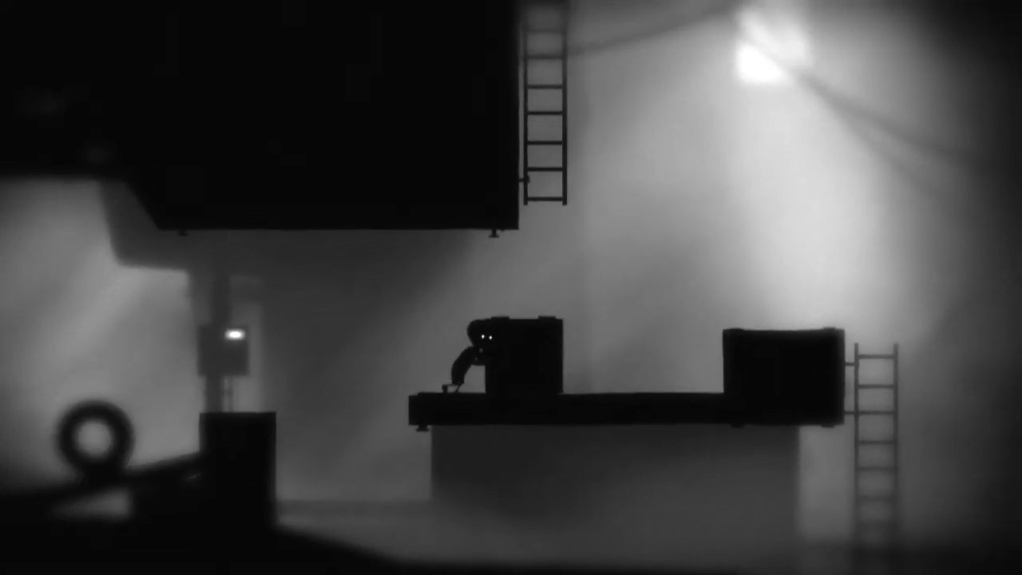
pyautogui.press('Up')
pyautogui.press('Right')
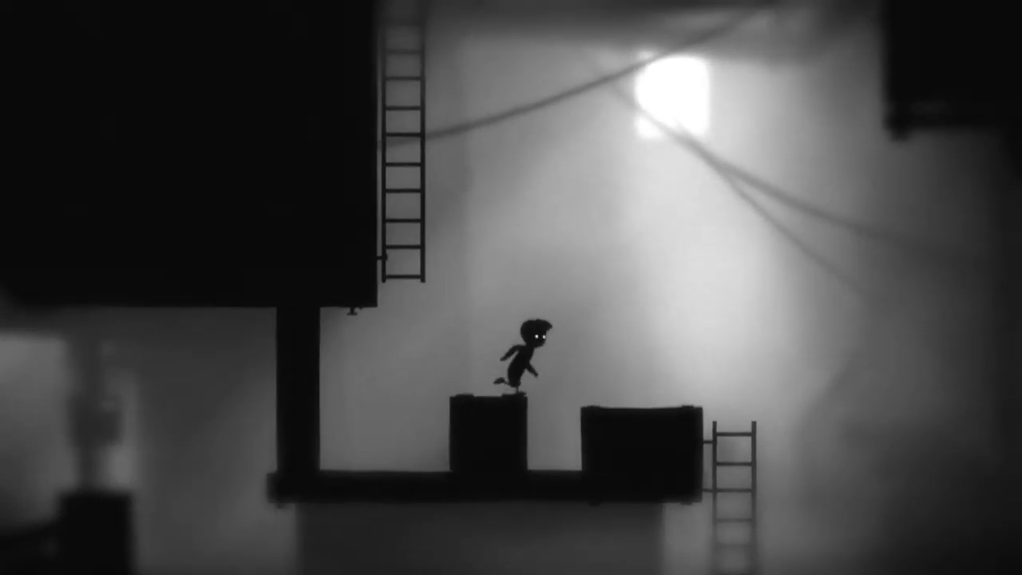
pyautogui.press('Right')
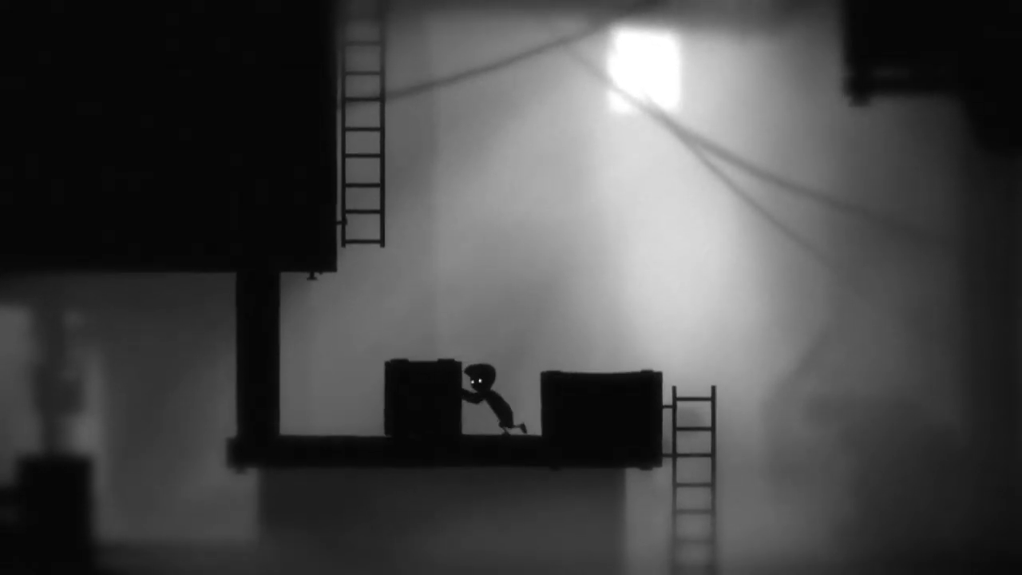
pyautogui.press('Left')
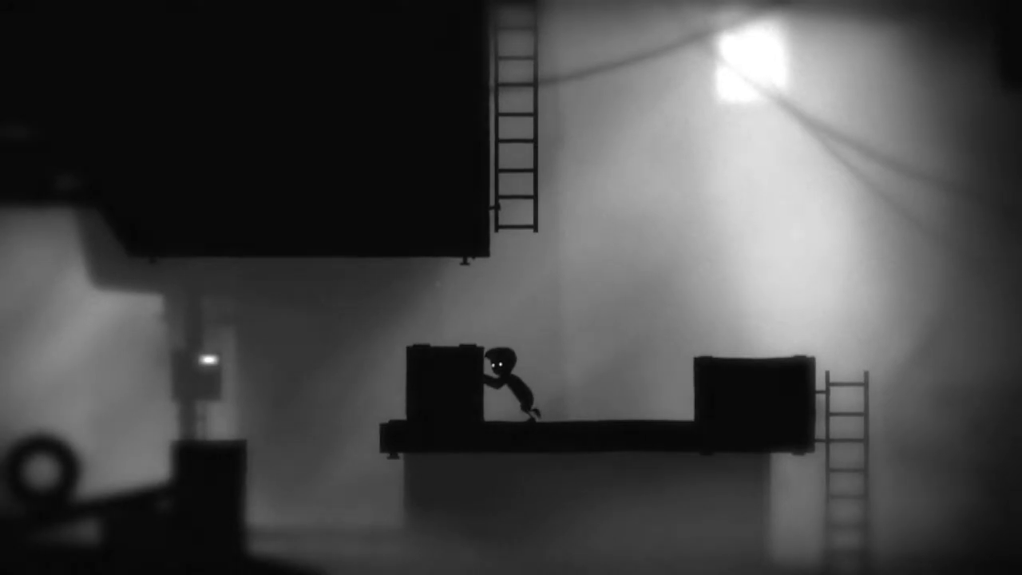
pyautogui.press('ctrl')
pyautogui.press('Left')
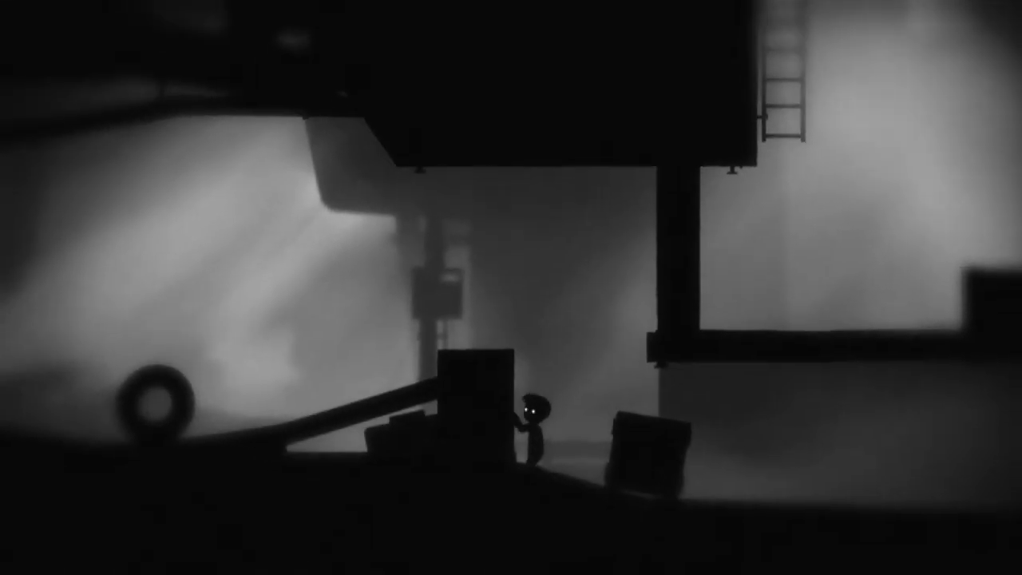
pyautogui.press('Right')
pyautogui.press('ctrl')
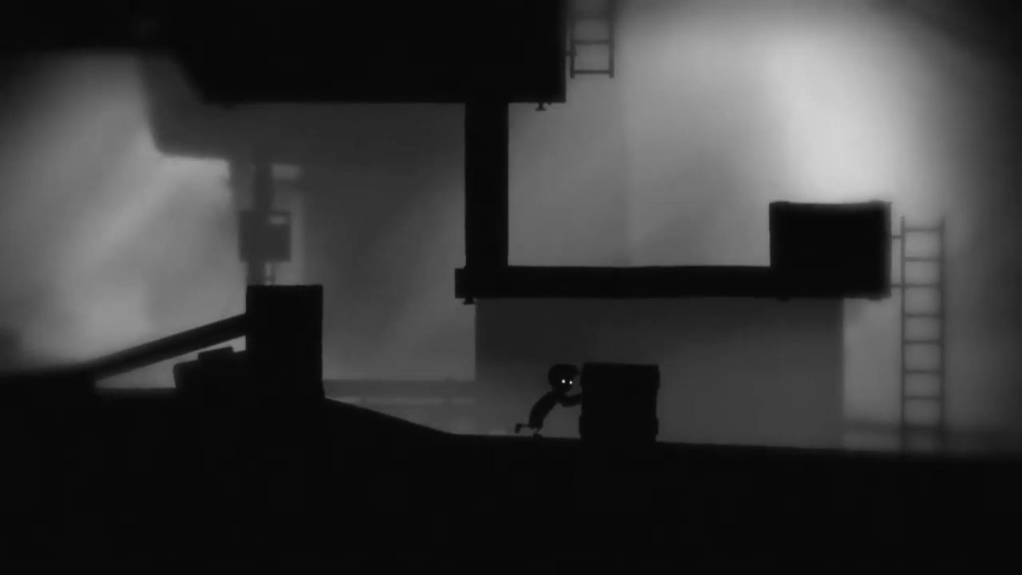
pyautogui.press('Right')
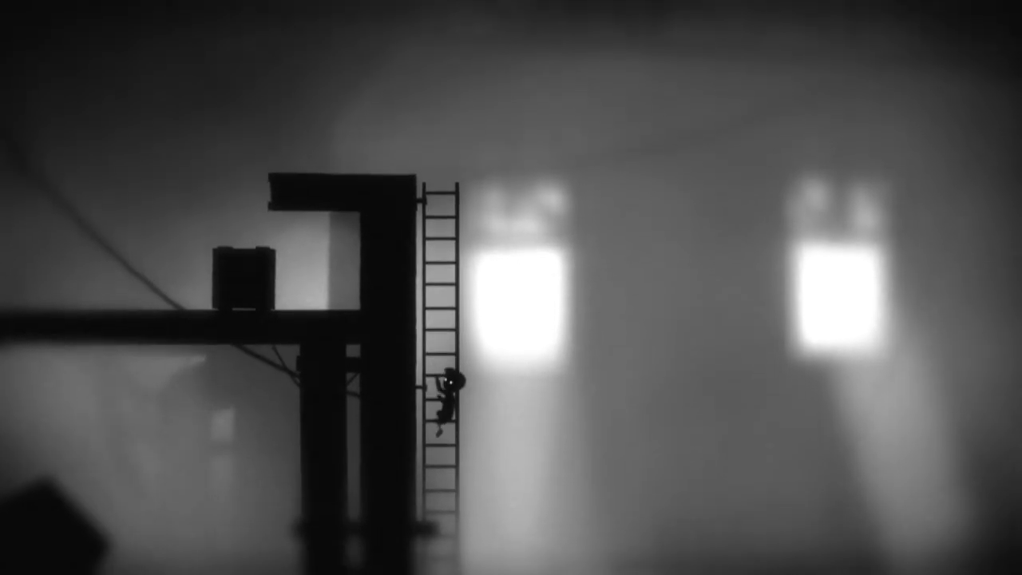
pyautogui.press('Down')
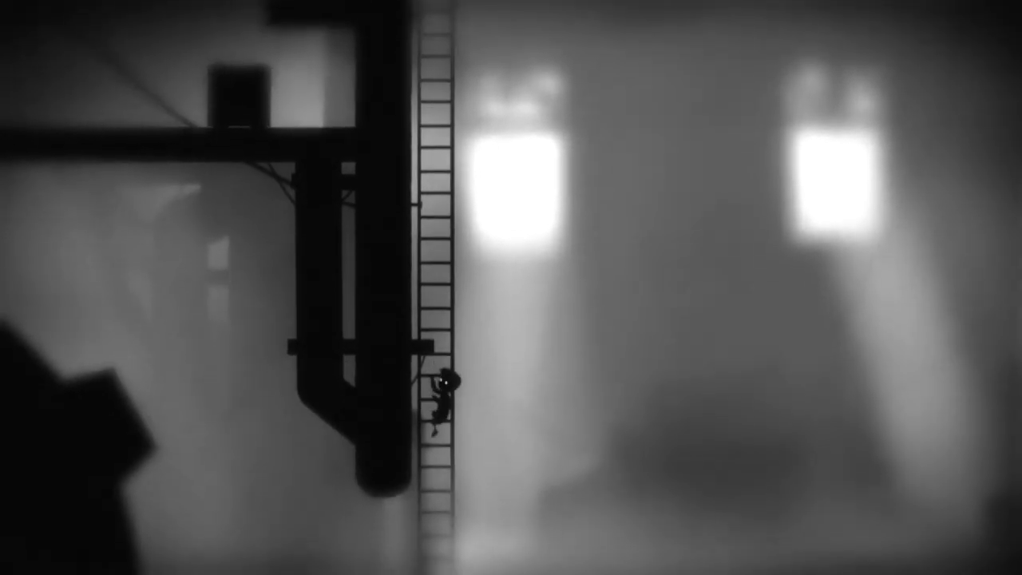
pyautogui.press('Down')
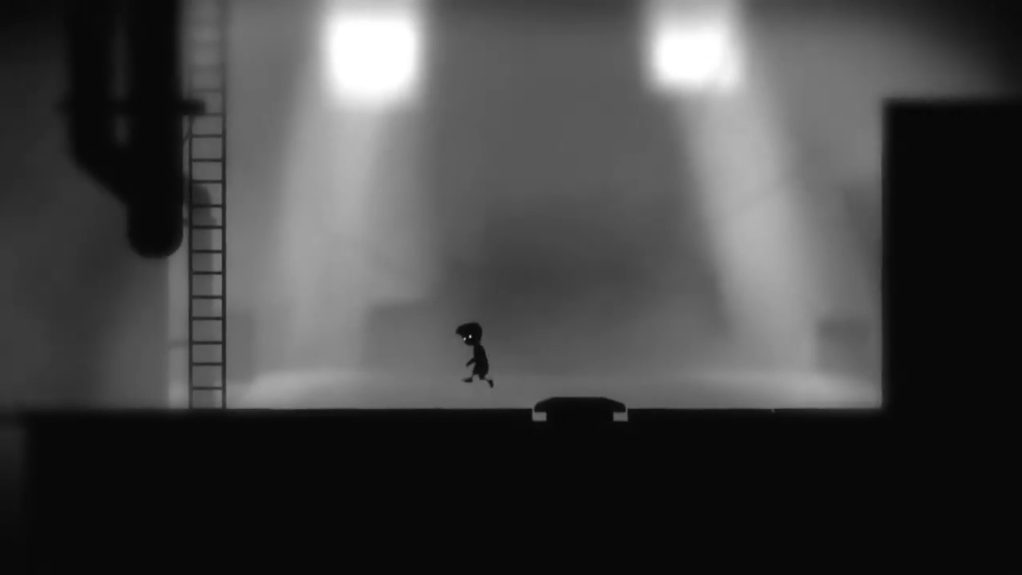
pyautogui.press('Left')
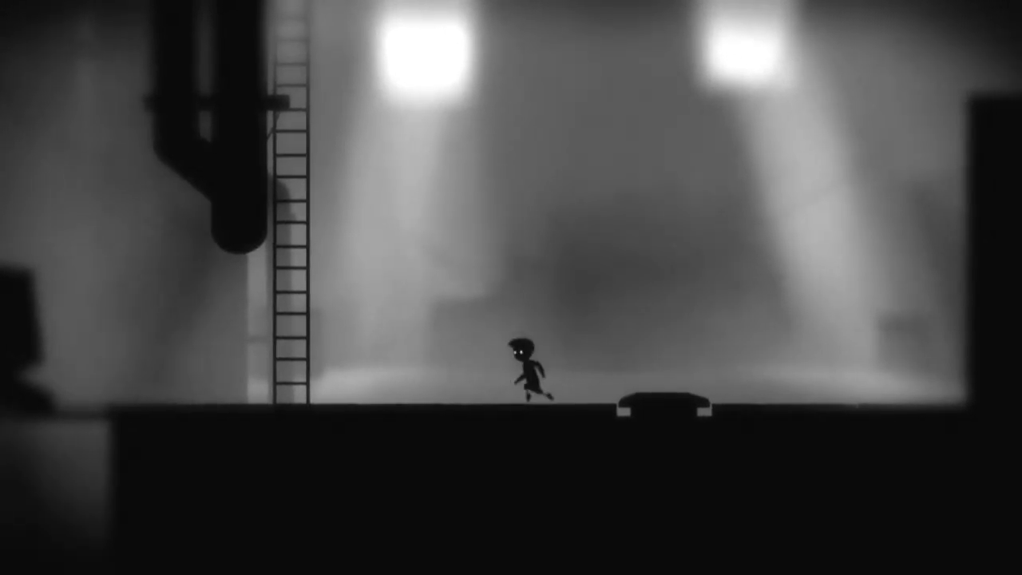
pyautogui.press('Left')
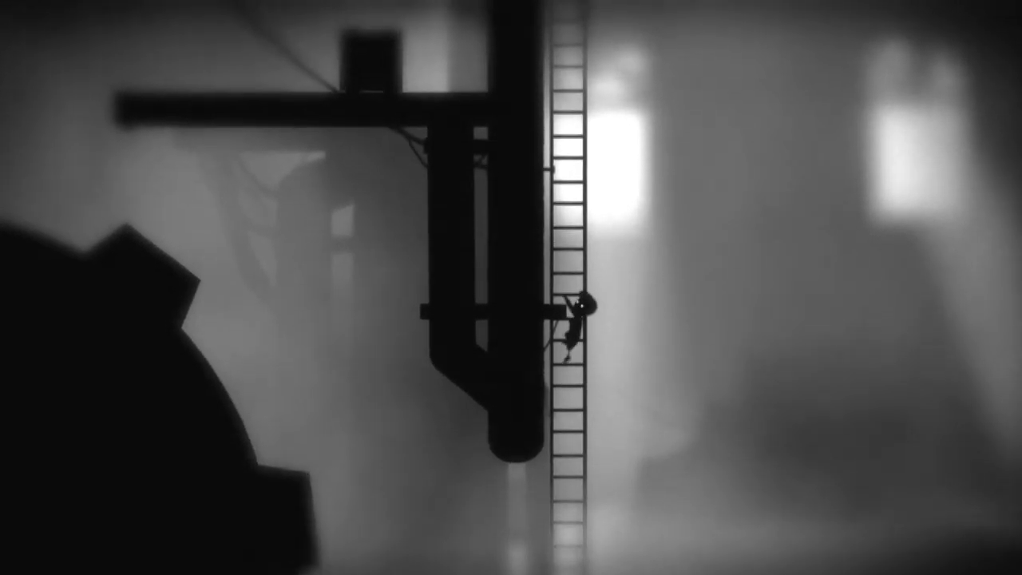
pyautogui.press('Up')
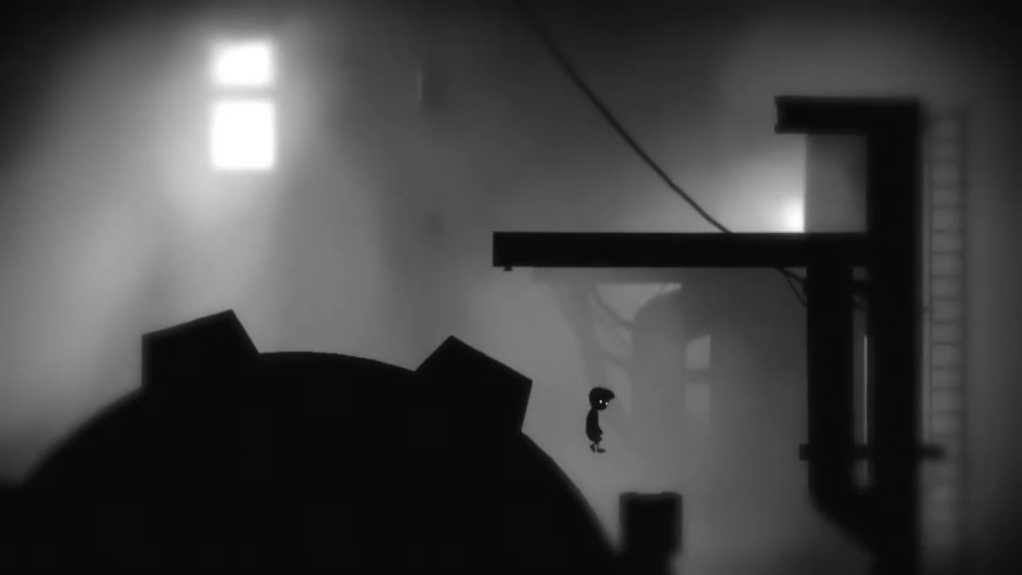
pyautogui.press('Right')
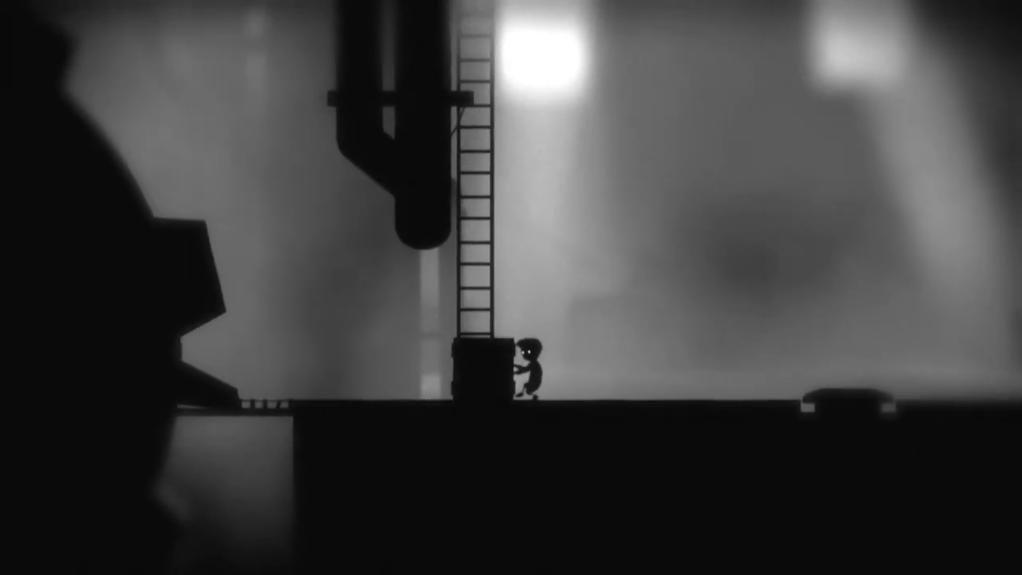
pyautogui.hotkey('ctrl', 'Right')
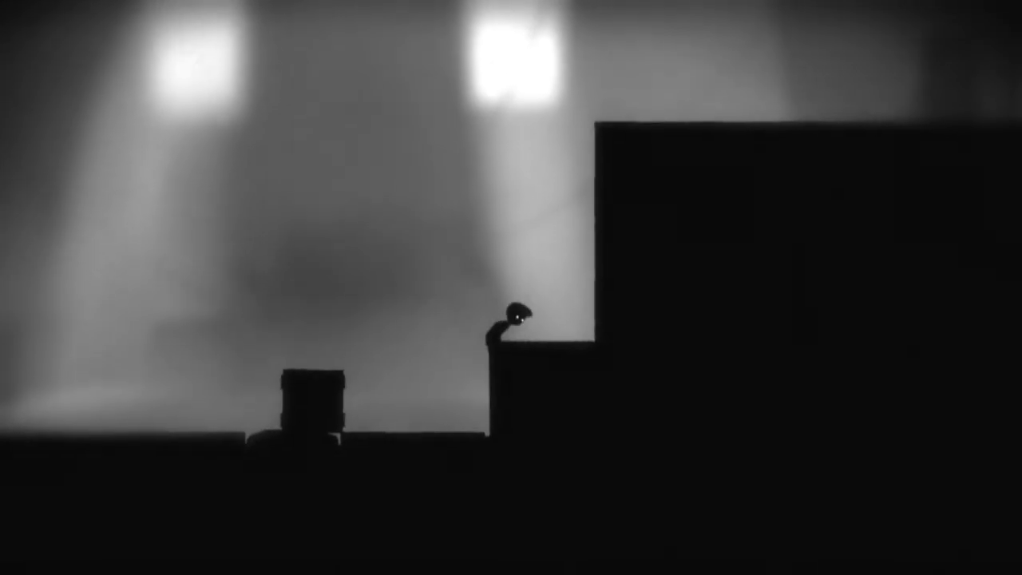
pyautogui.press('Up')
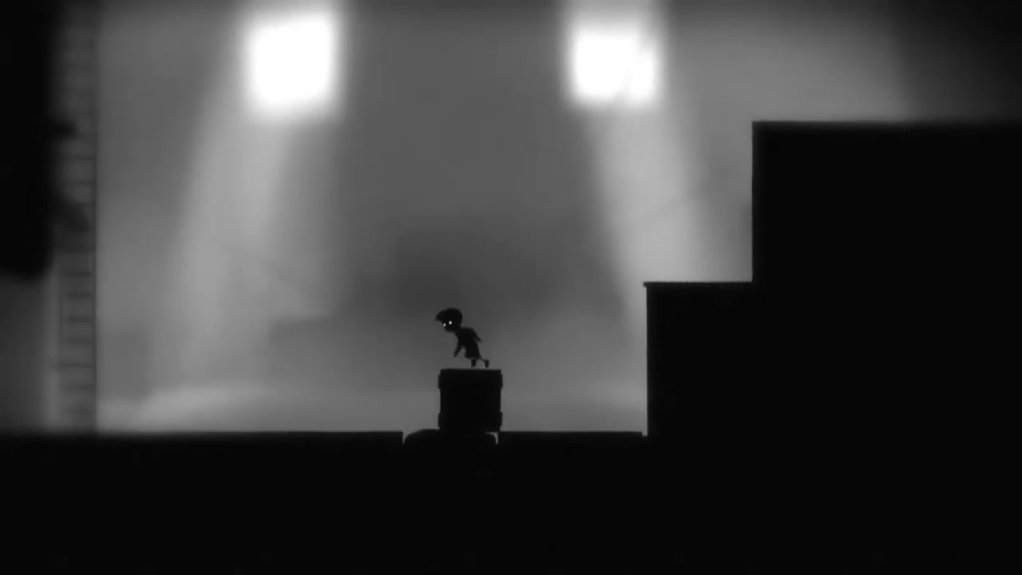
pyautogui.press('Up')
pyautogui.press('Right')
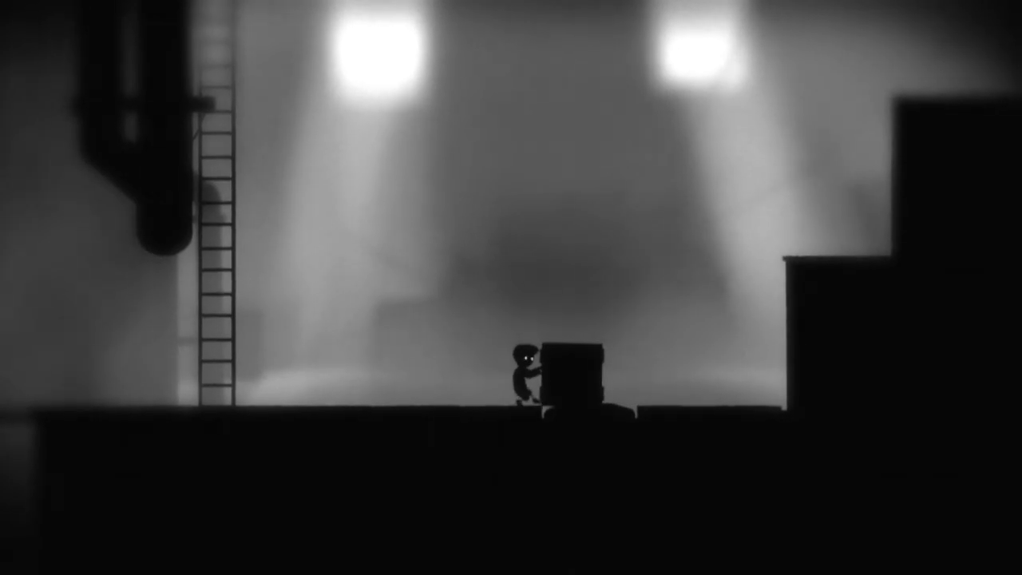
pyautogui.hotkey('ctrl', 'Left')
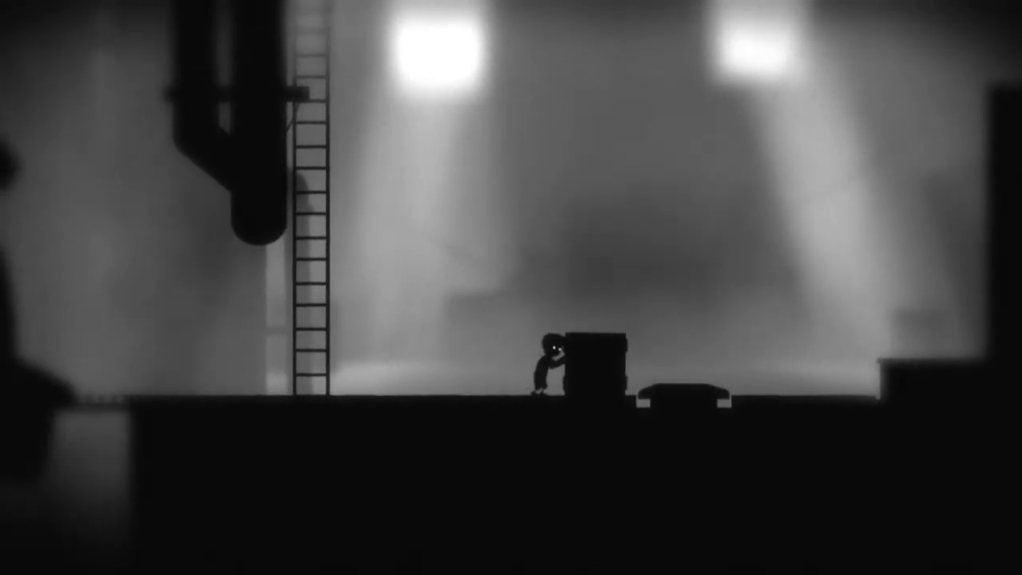
pyautogui.hotkey('ctrl', 'Right')
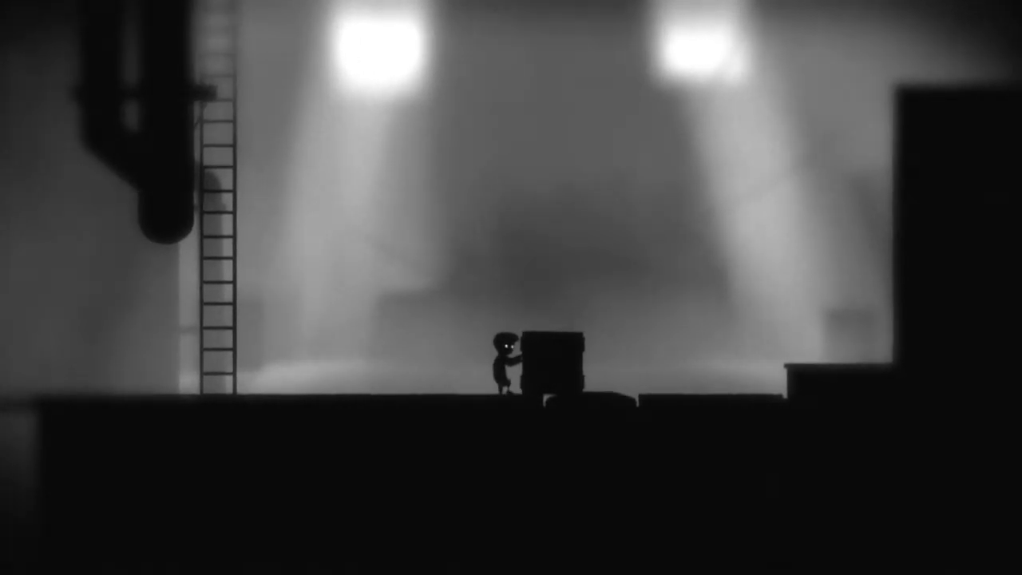
pyautogui.hotkey('ctrl', 'Left')
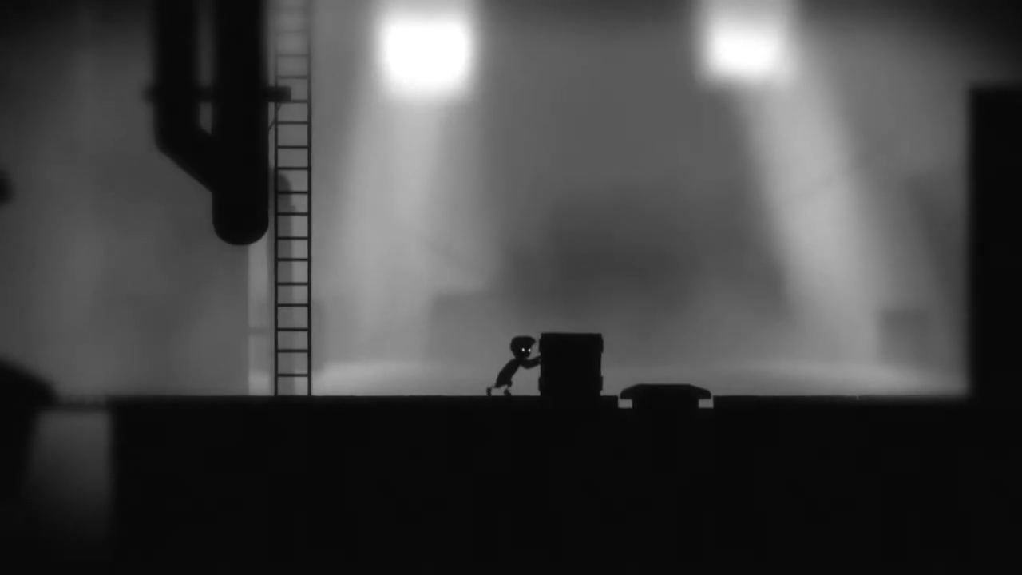
pyautogui.hotkey('ctrl', 'Right')
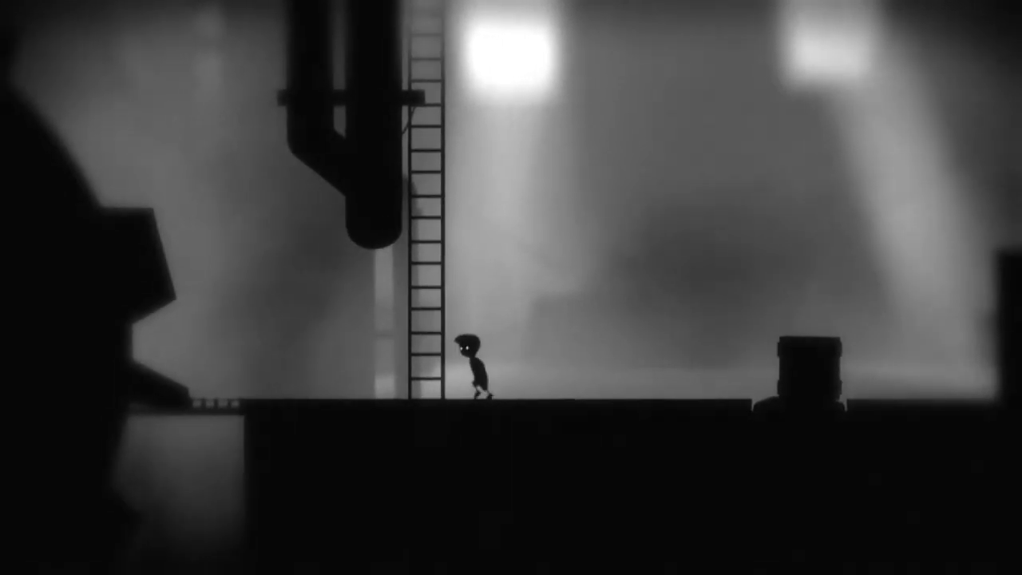
pyautogui.press('Left')
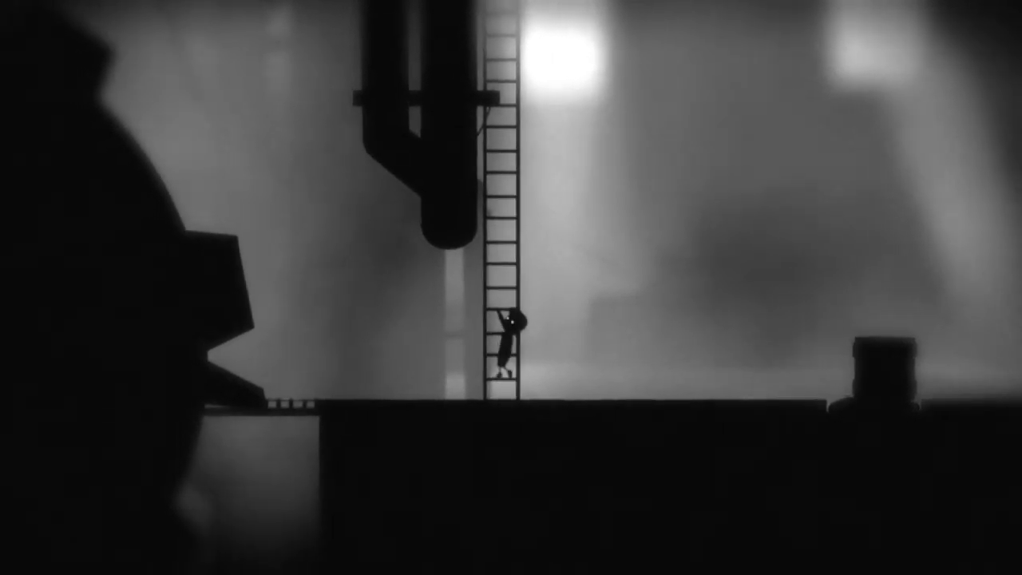
pyautogui.press('Up')
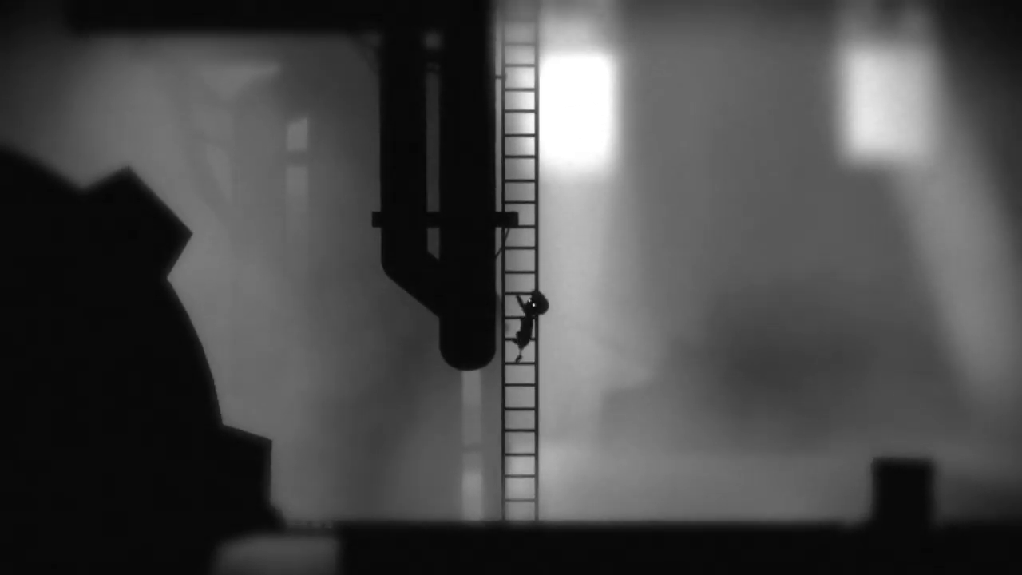
pyautogui.press('Up')
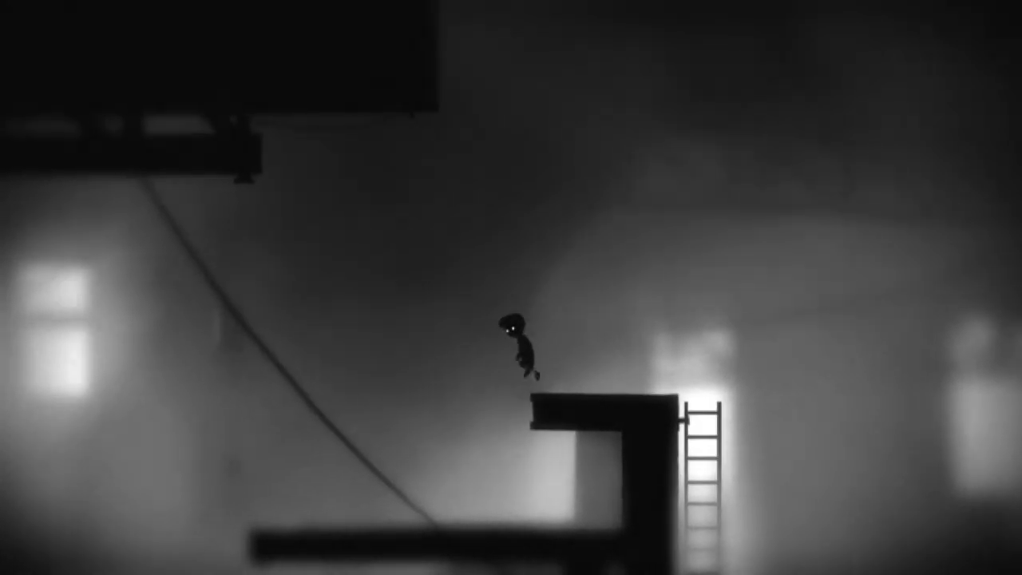
pyautogui.press('Left')
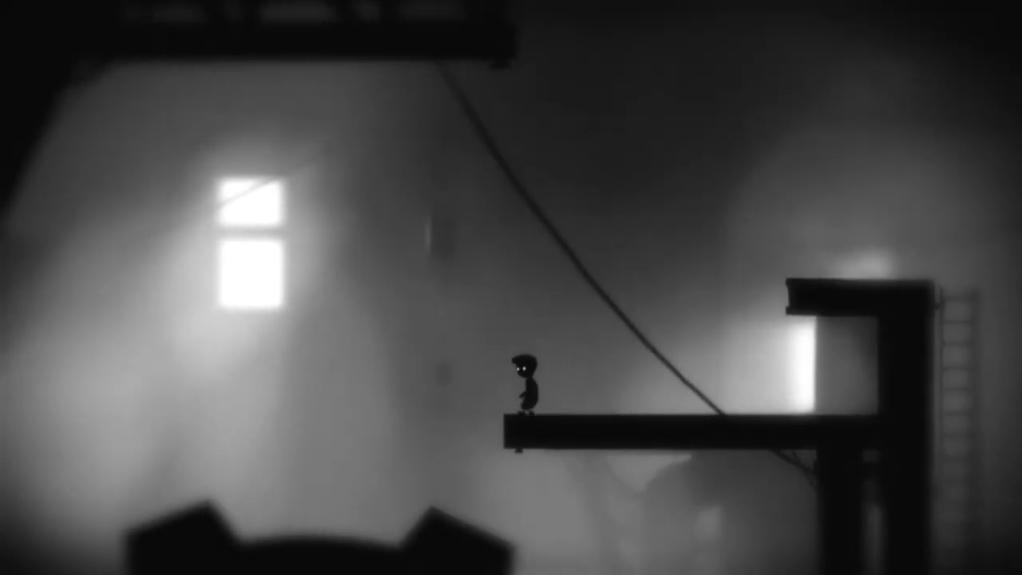
pyautogui.press('Left')
pyautogui.press('Up')
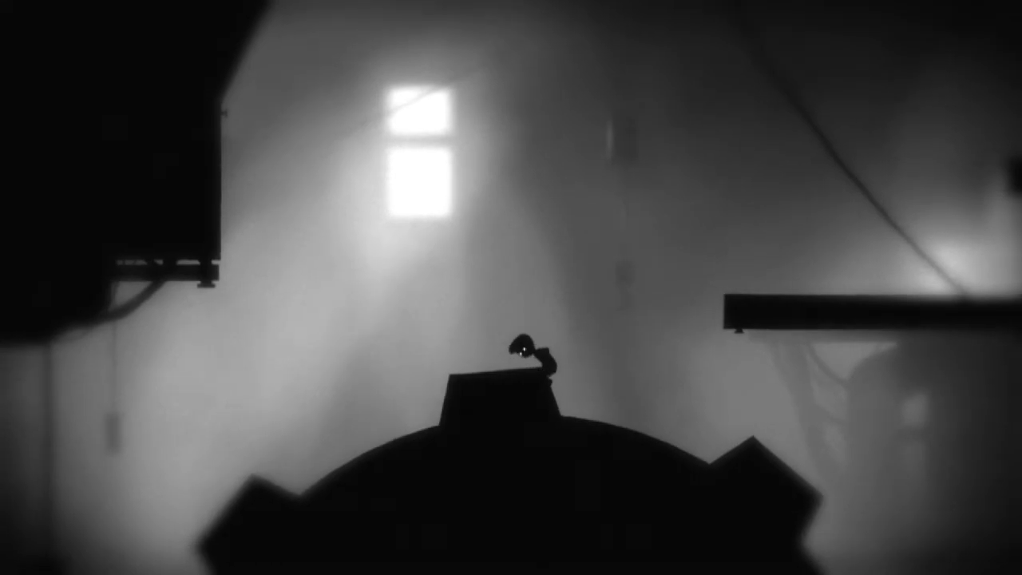
pyautogui.press('Up')
pyautogui.press('Left')
pyautogui.press('Up')
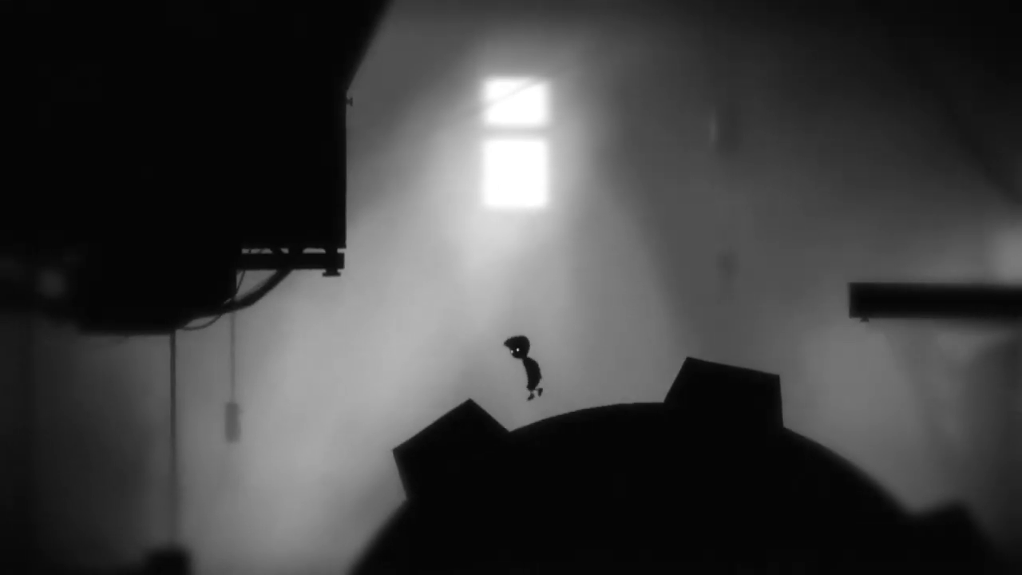
pyautogui.press('Left')
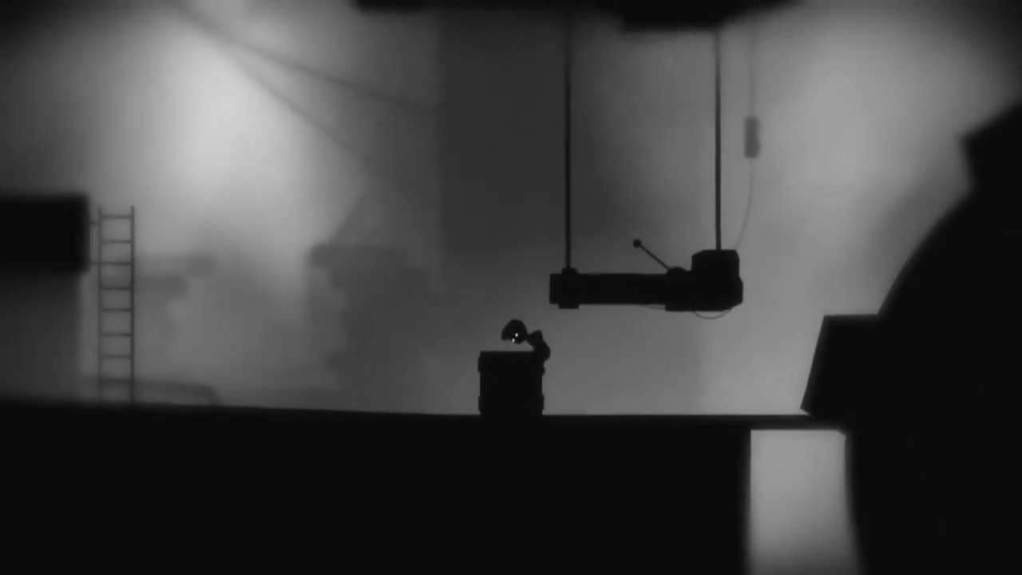
pyautogui.press('Left')
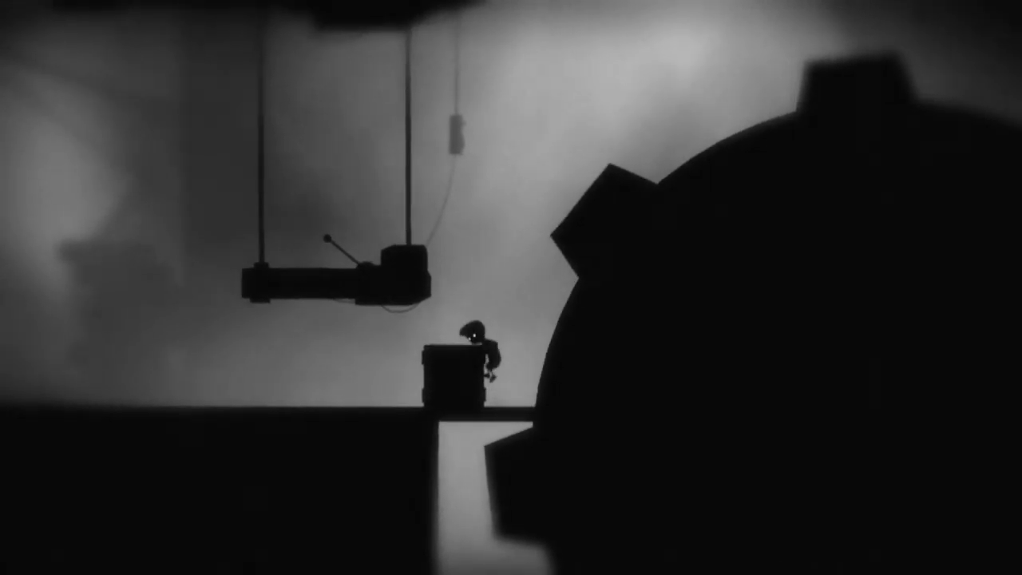
pyautogui.press('Up')
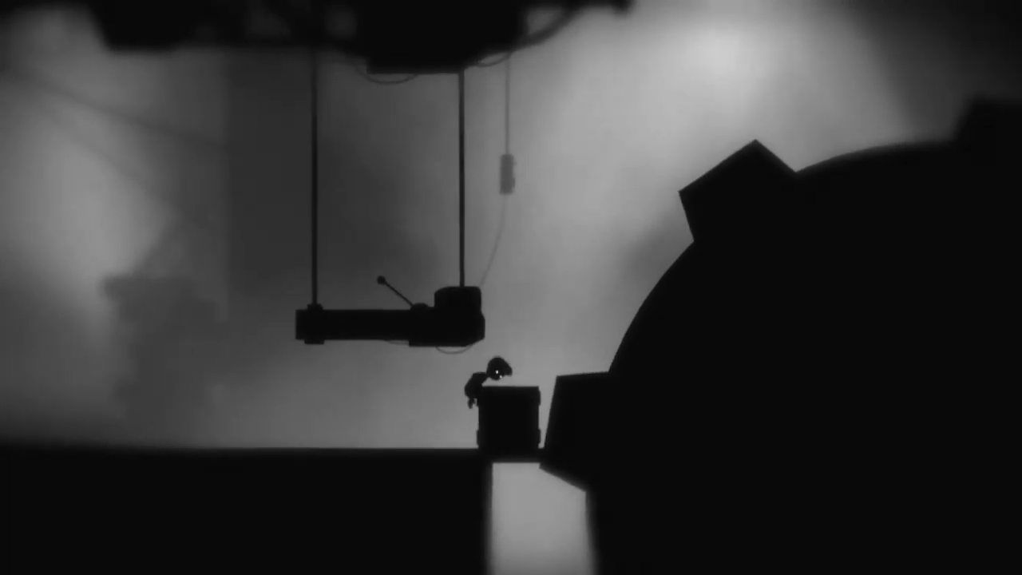
pyautogui.press('Left')
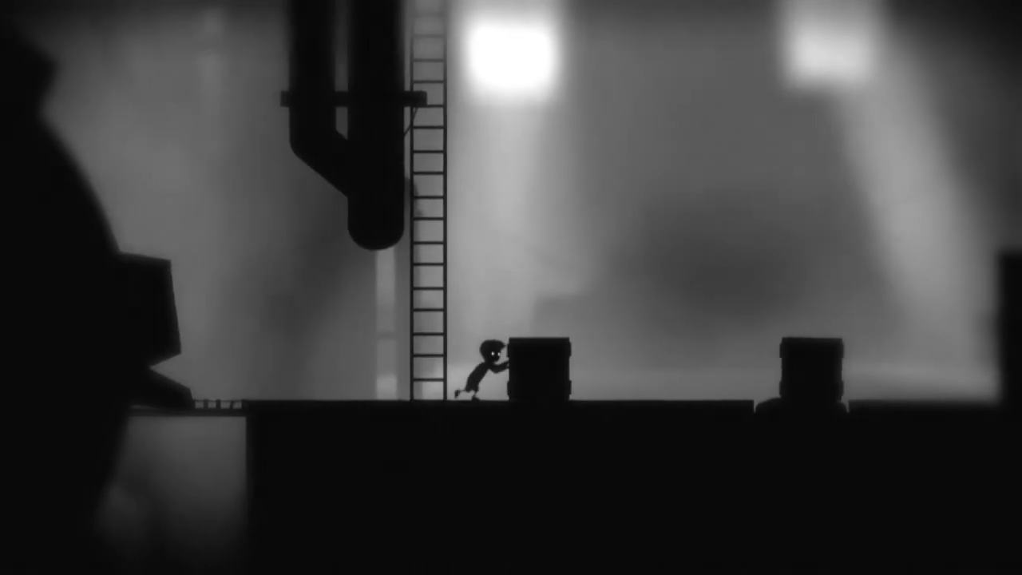
pyautogui.press('Right')
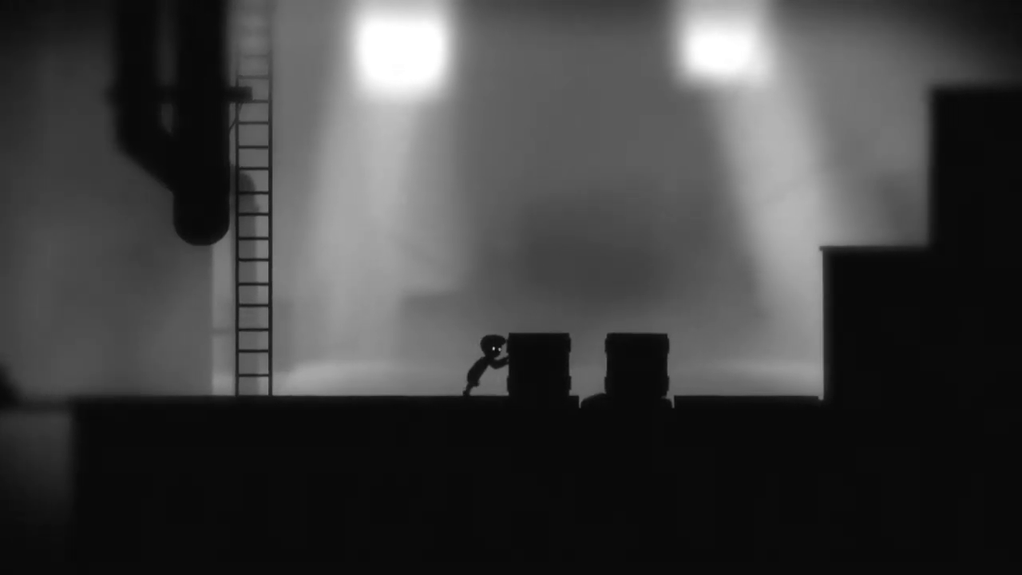
pyautogui.press('Right')
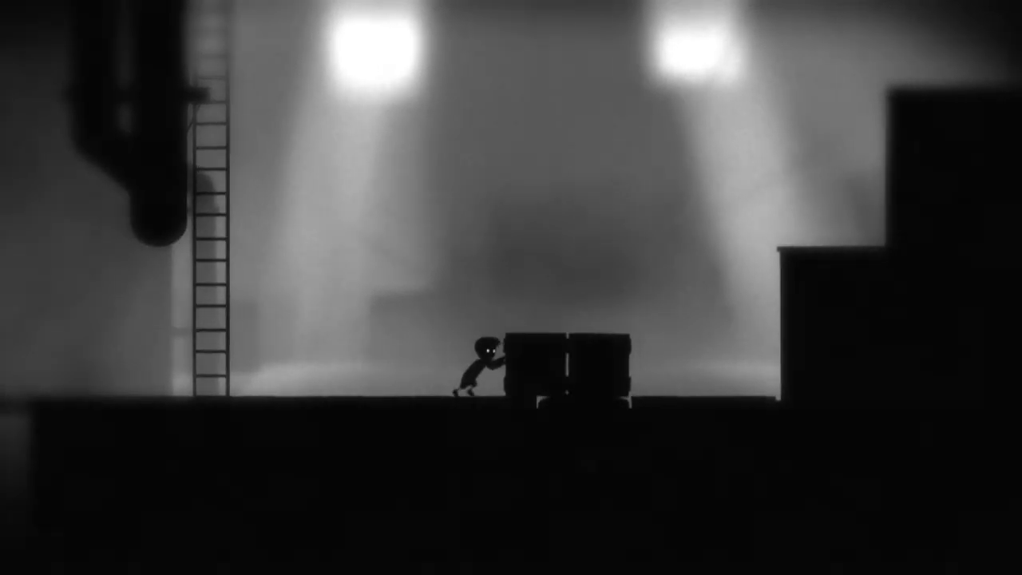
pyautogui.press('Right')
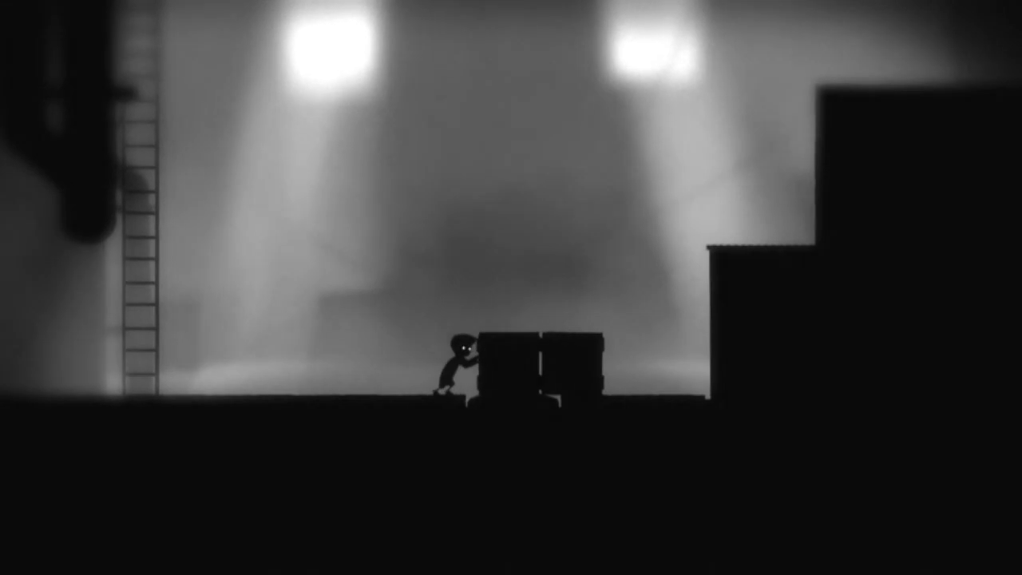
pyautogui.press('Left')
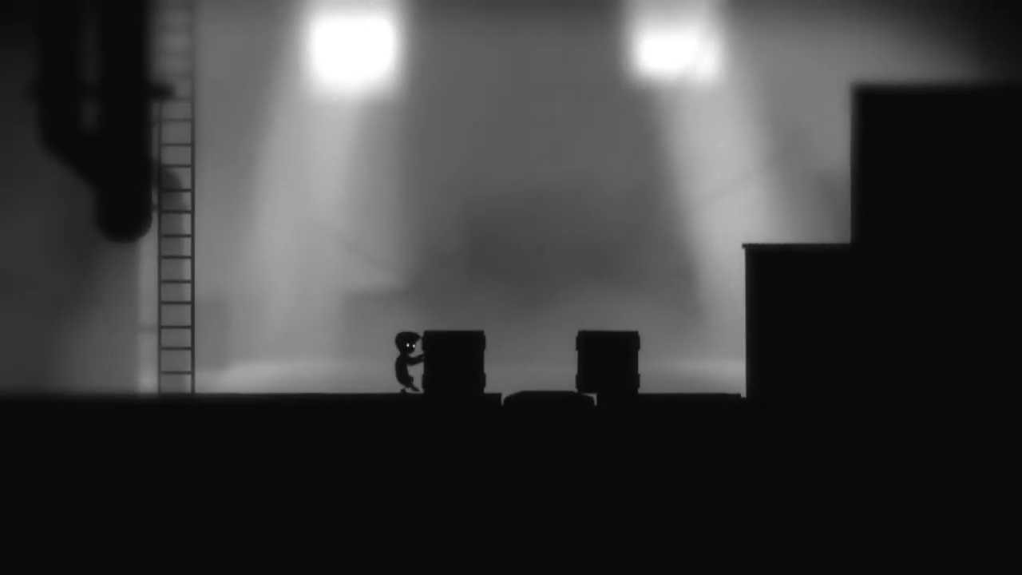
pyautogui.press('Up')
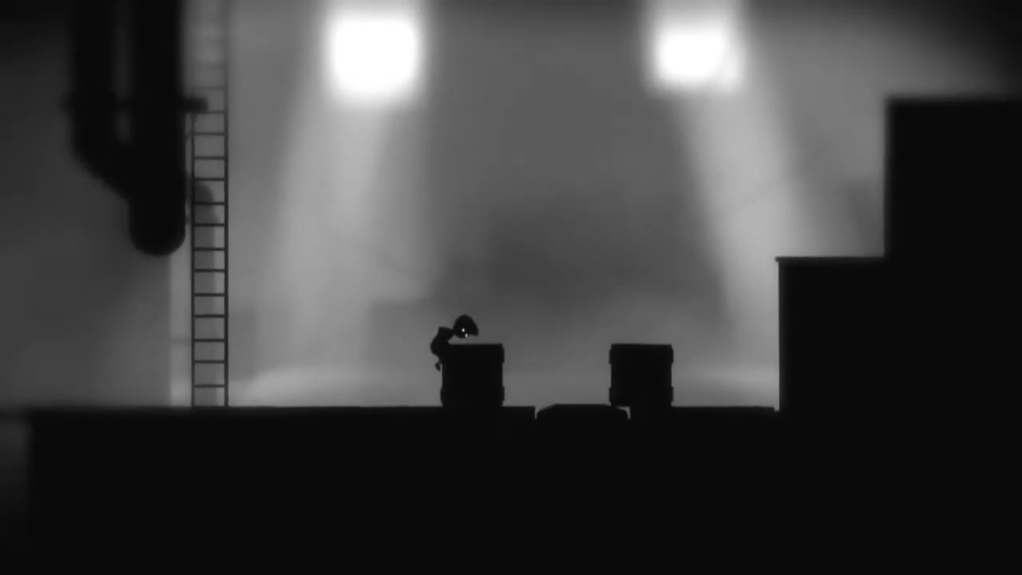
pyautogui.press('Right')
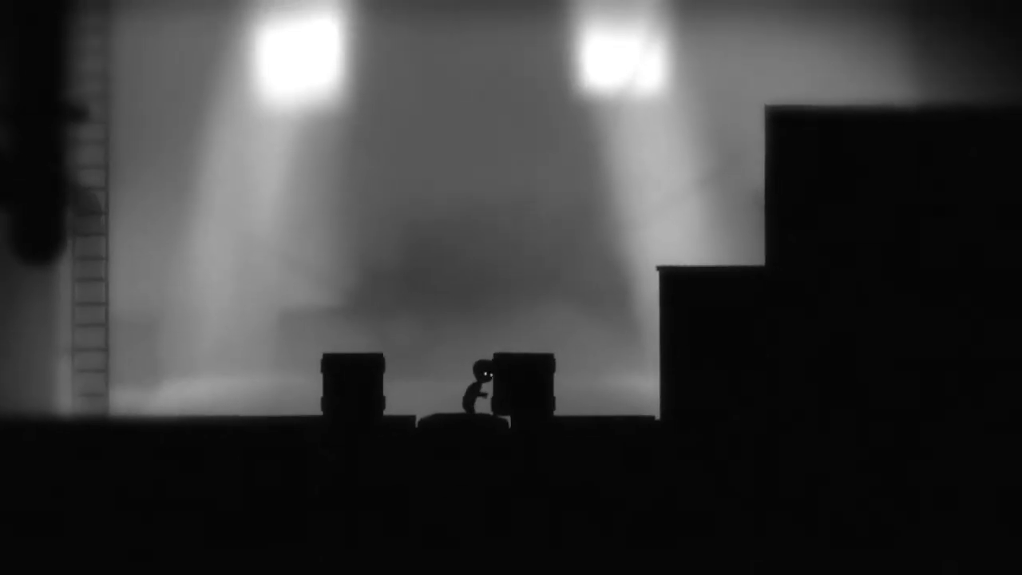
pyautogui.press('ctrl')
pyautogui.press('Right')
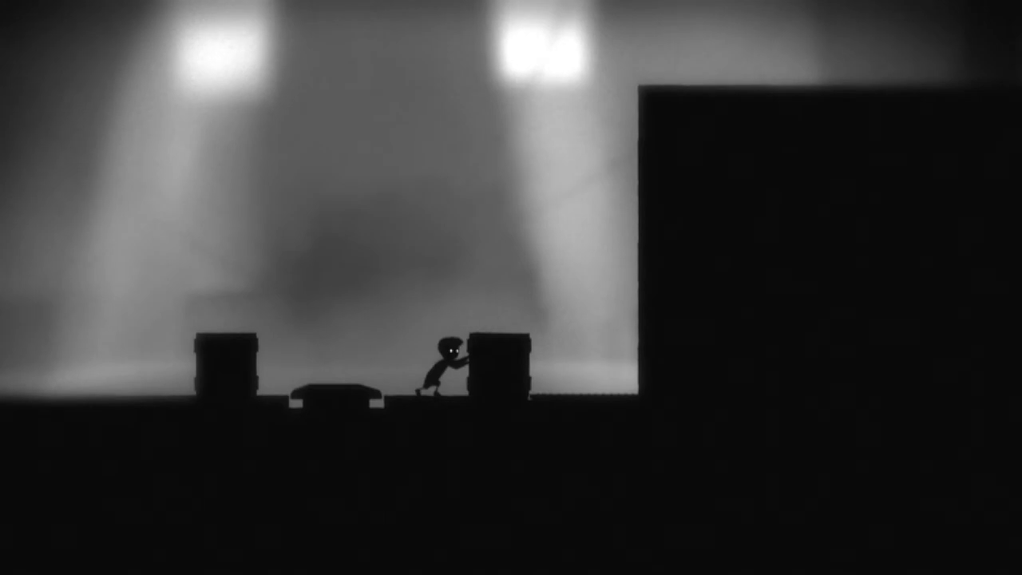
pyautogui.press('Left')
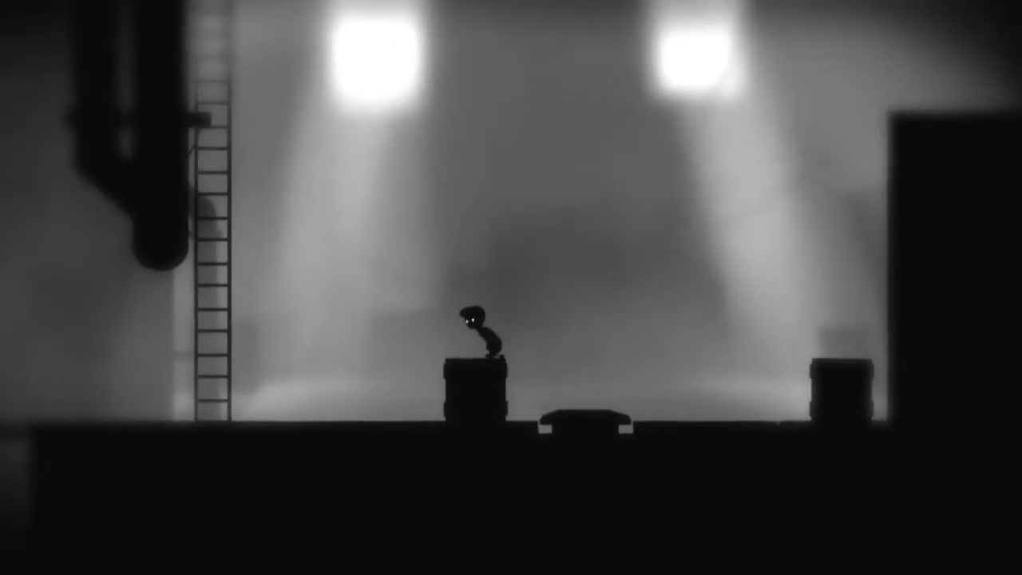
pyautogui.press('Left')
pyautogui.press('Right')
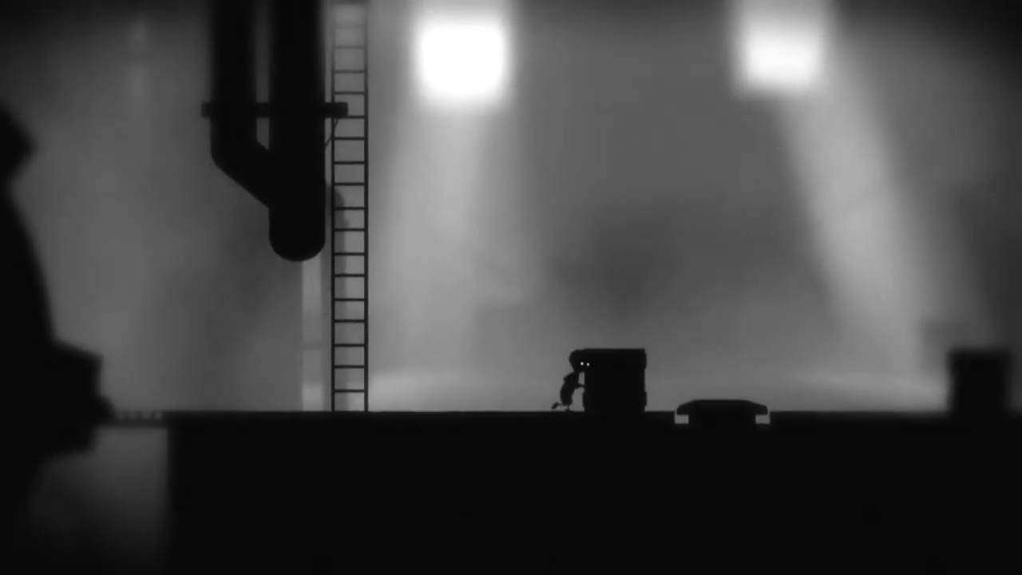
pyautogui.press('Right')
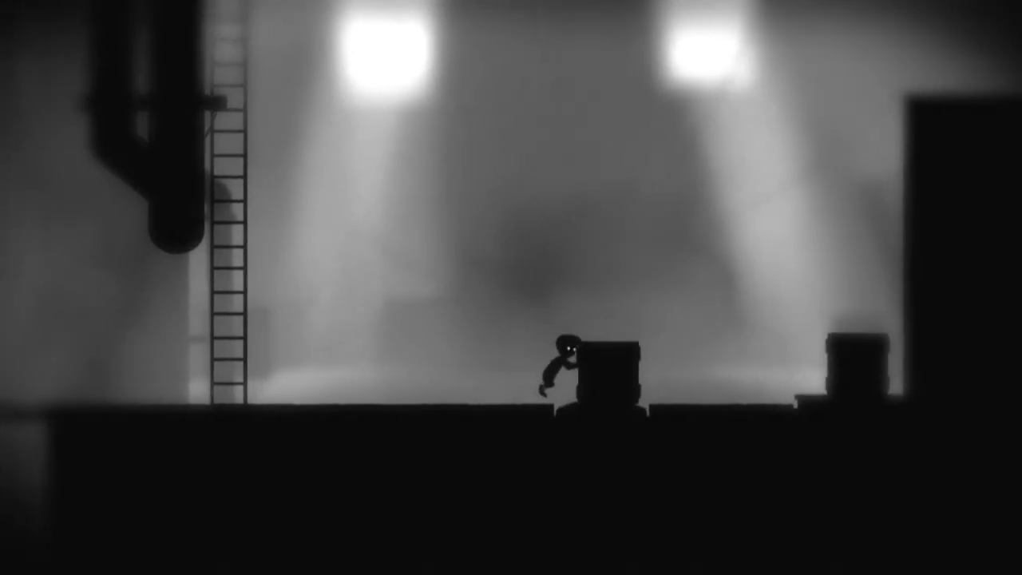
pyautogui.press('Up')
pyautogui.press('Right')
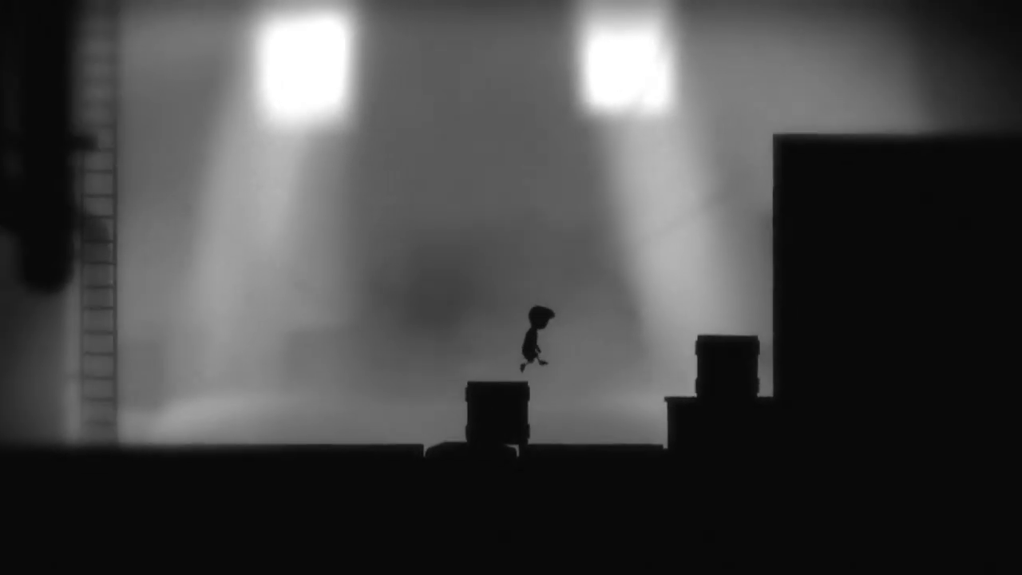
pyautogui.press('Up')
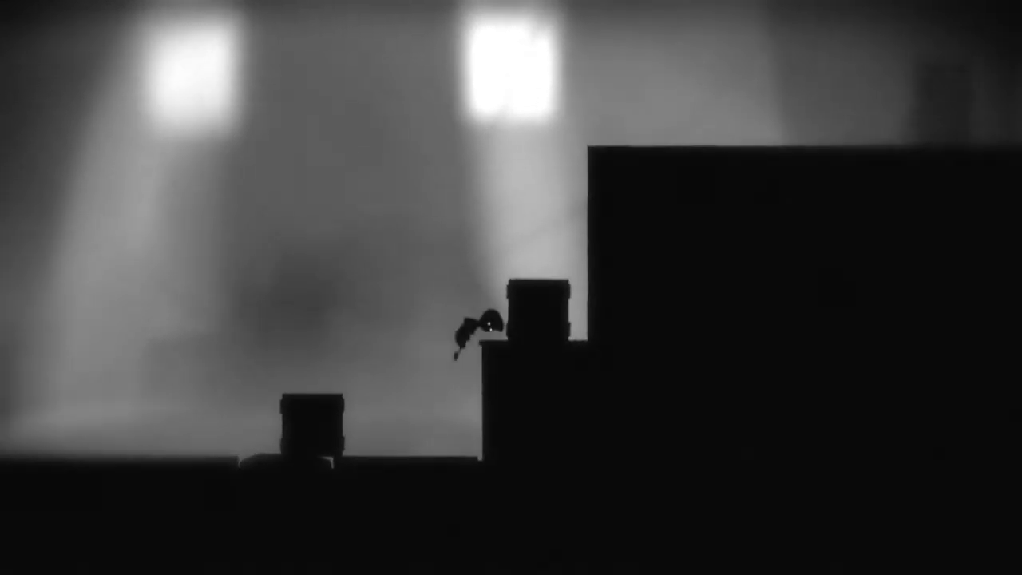
pyautogui.press('Up')
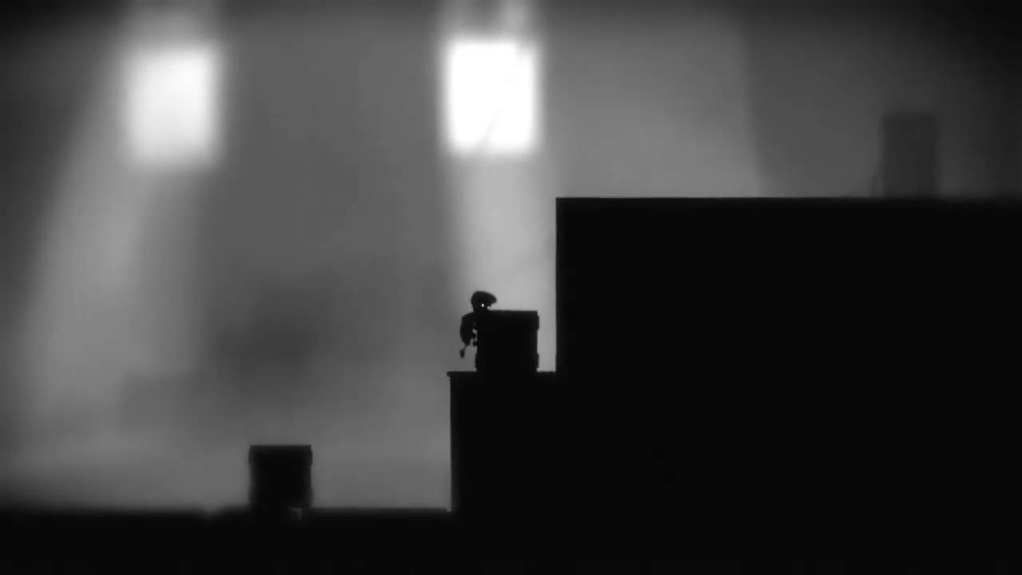
pyautogui.press('Right')
pyautogui.press('Up')
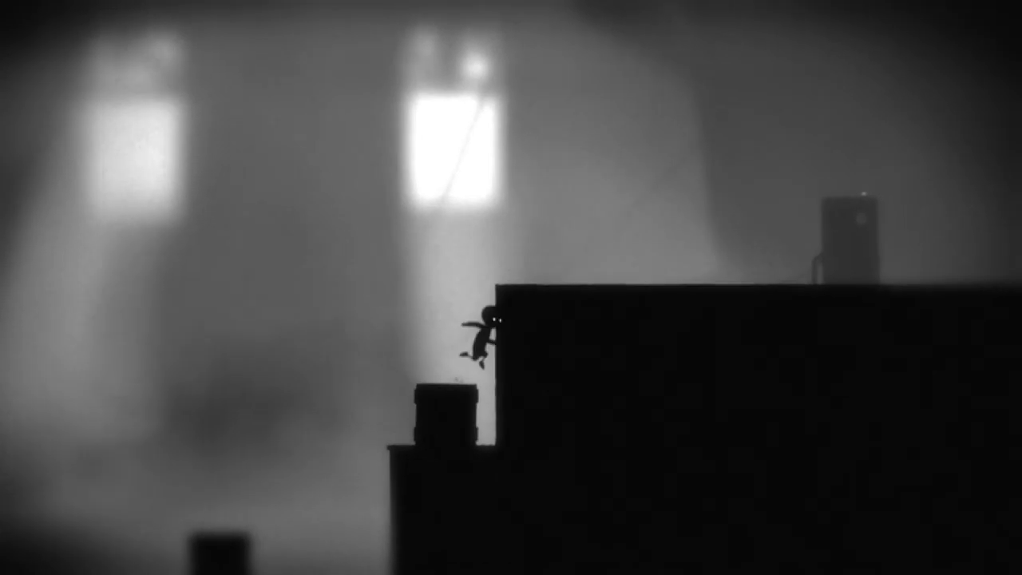
pyautogui.press('Up')
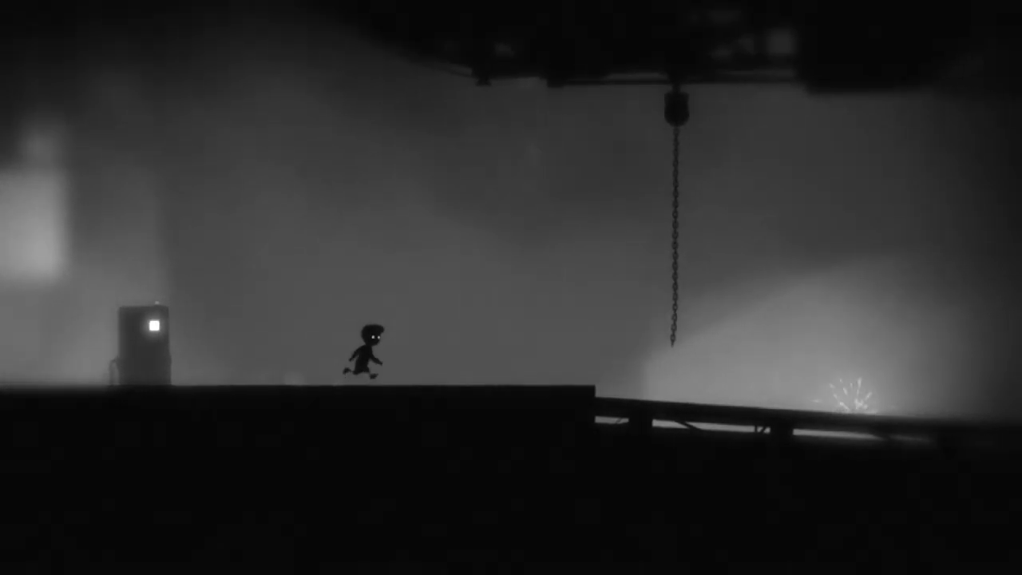
pyautogui.press('Right')
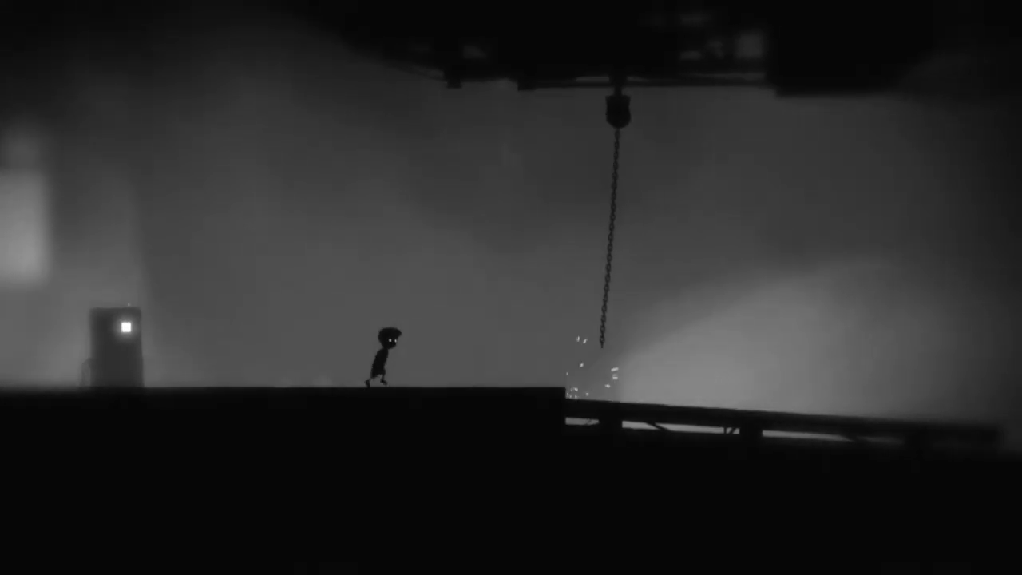
pyautogui.press('Right')
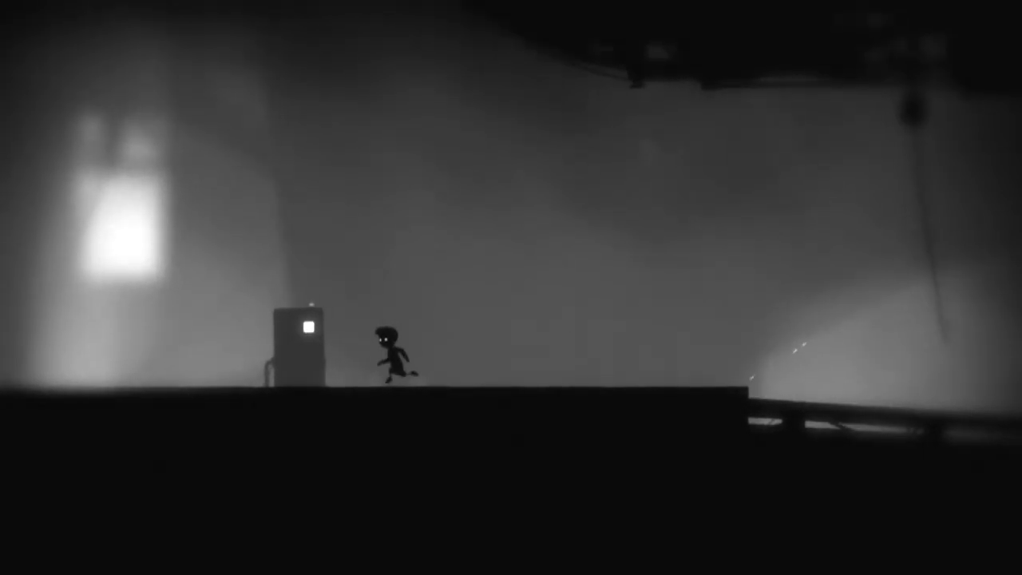
pyautogui.press('Left')
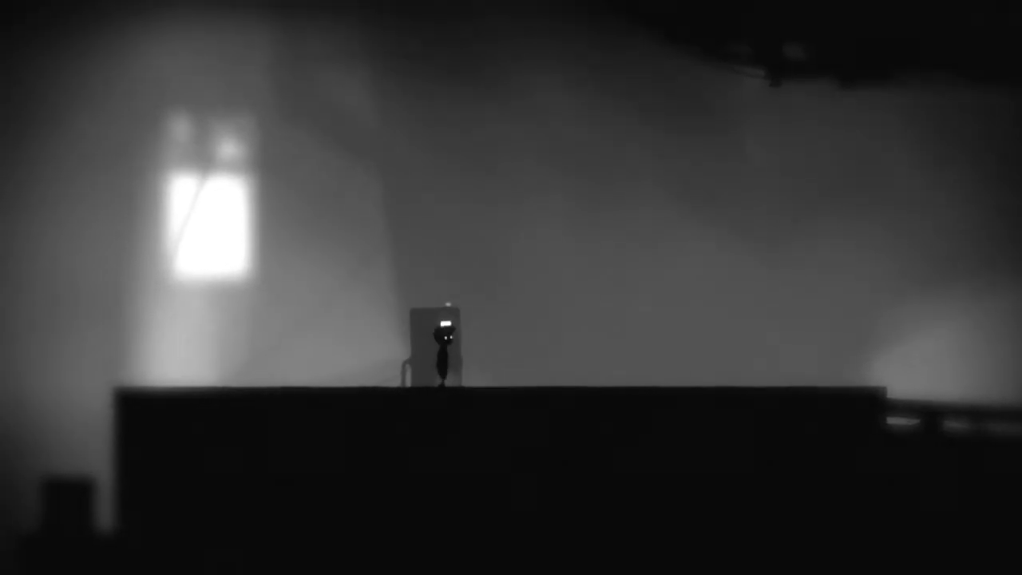
pyautogui.press('Right')
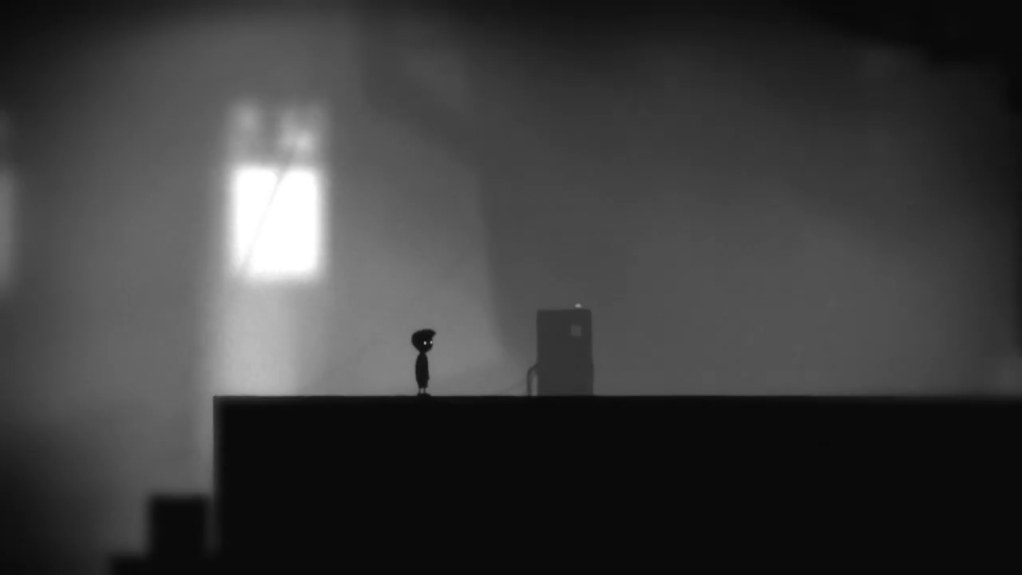
pyautogui.press('Left')
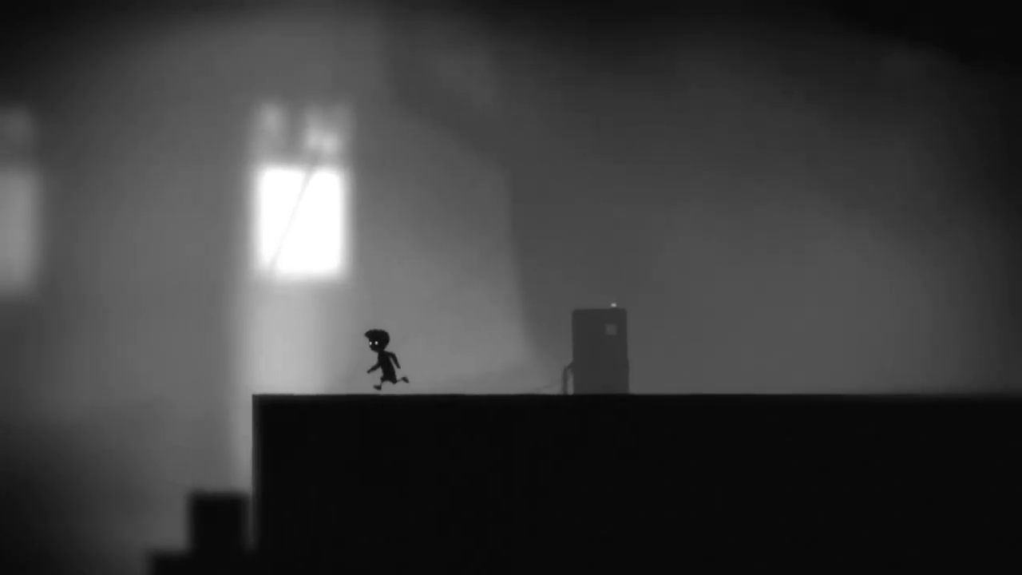
pyautogui.press('Right')
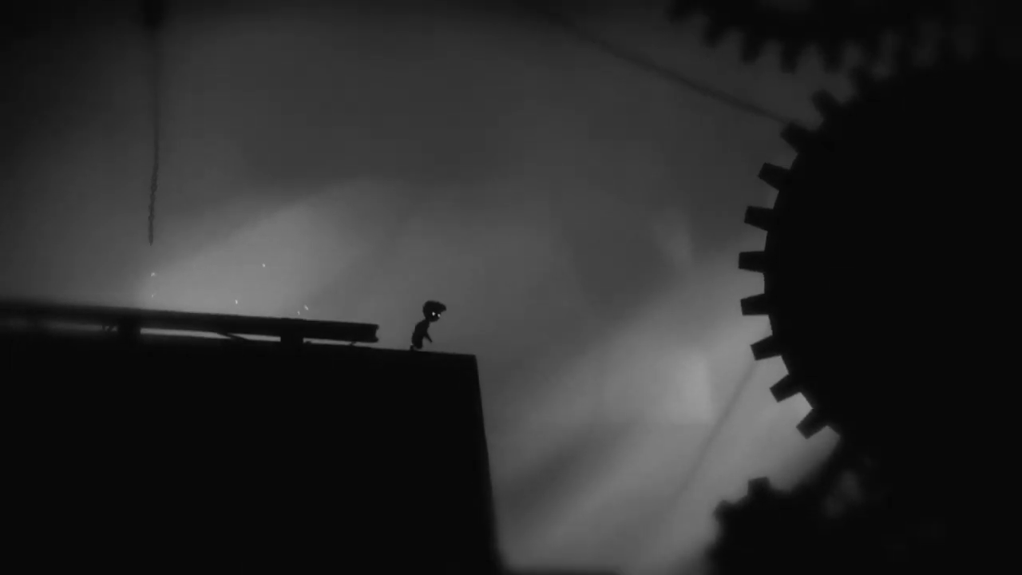
pyautogui.press('Up')
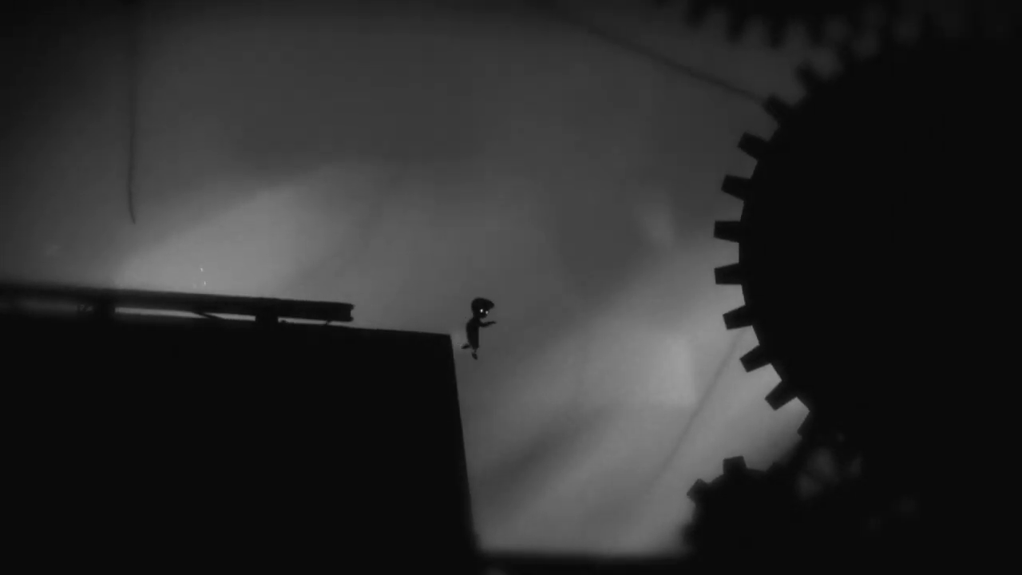